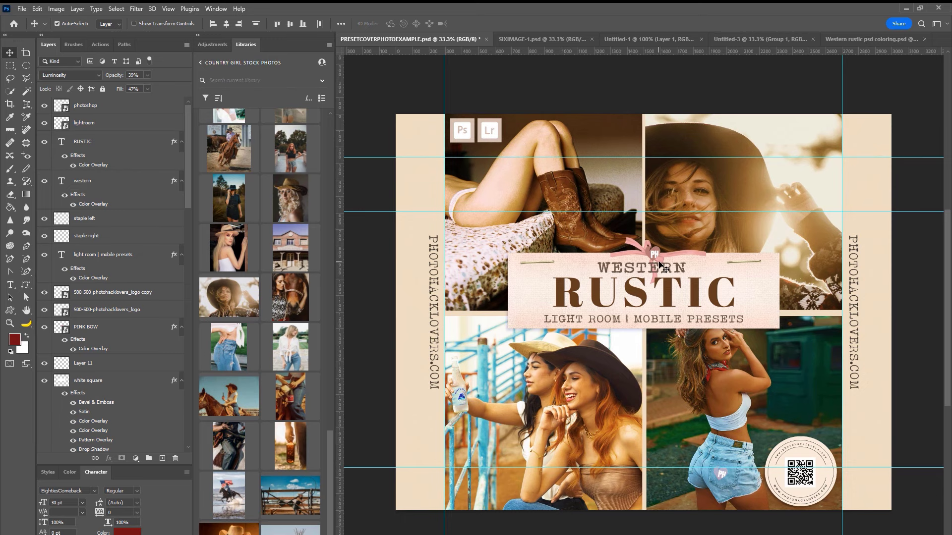
Bring the Western rustic psd coloring.psd template document to the front.
click(871, 40)
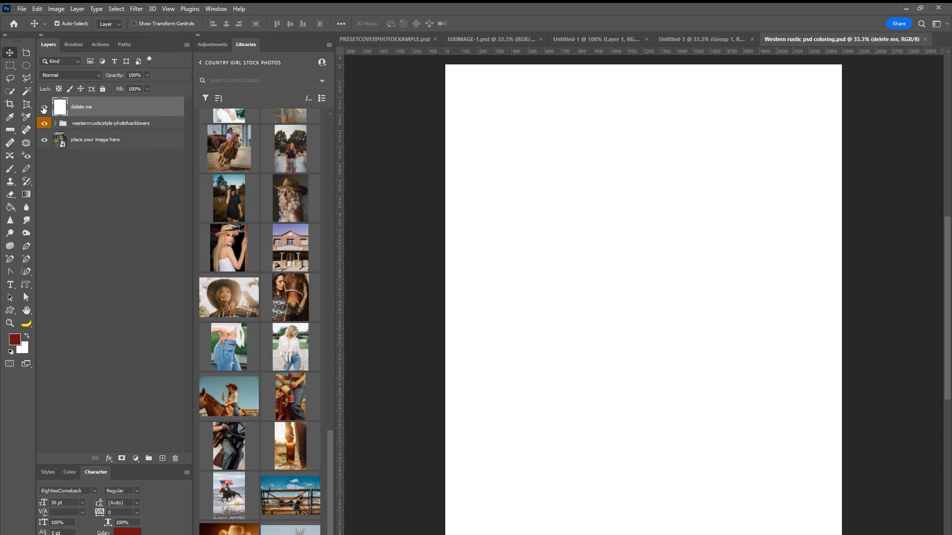
Hide the delete me layer to reveal the cowgirl photo, toggling westernrusticstyle grading to compare.
click(43, 108)
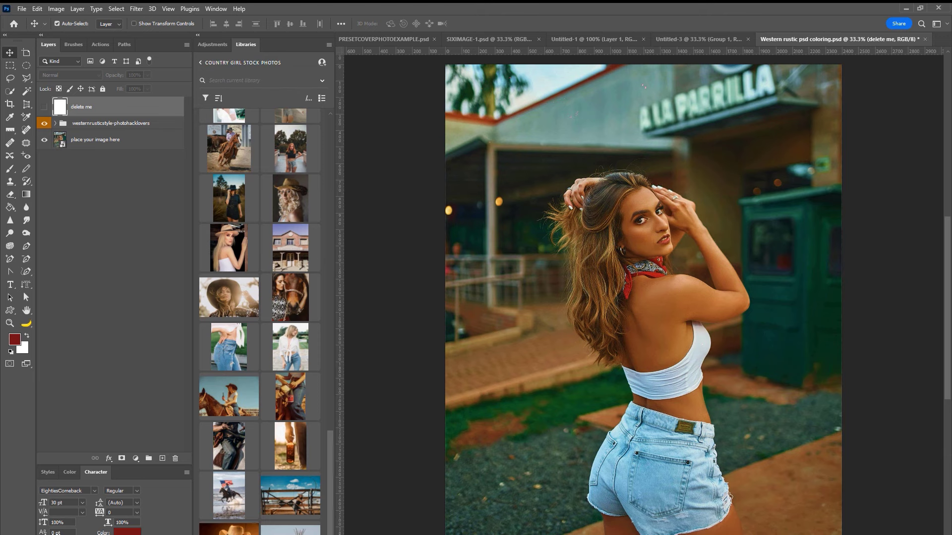
click(45, 106)
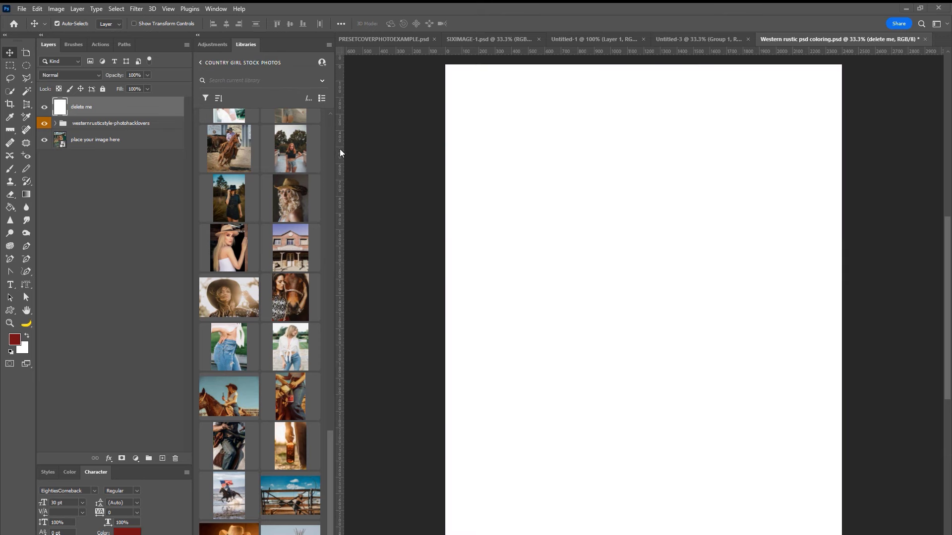
click(44, 109)
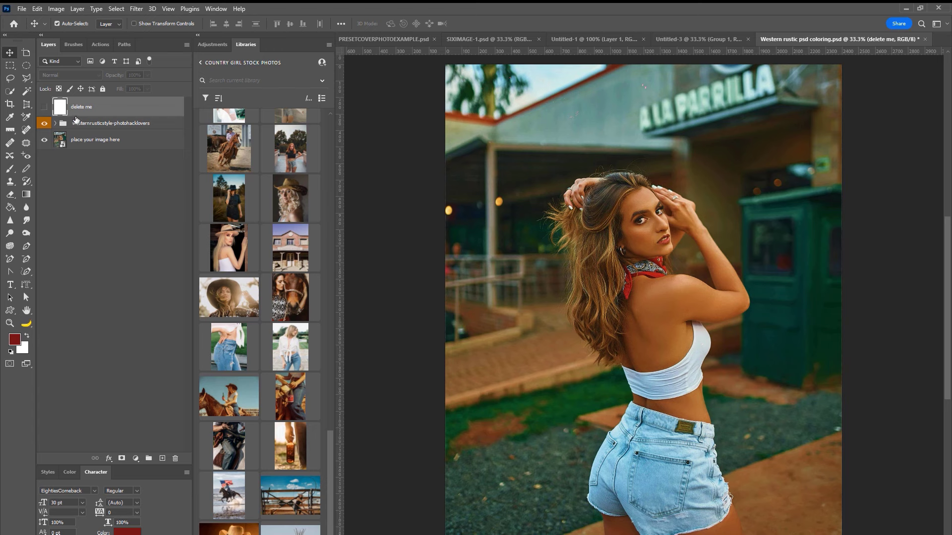
click(45, 123)
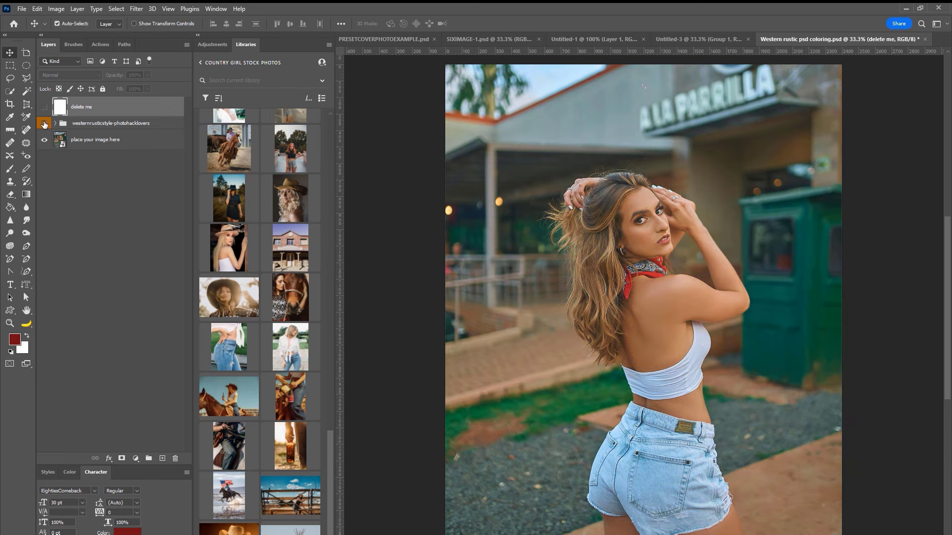
click(44, 124)
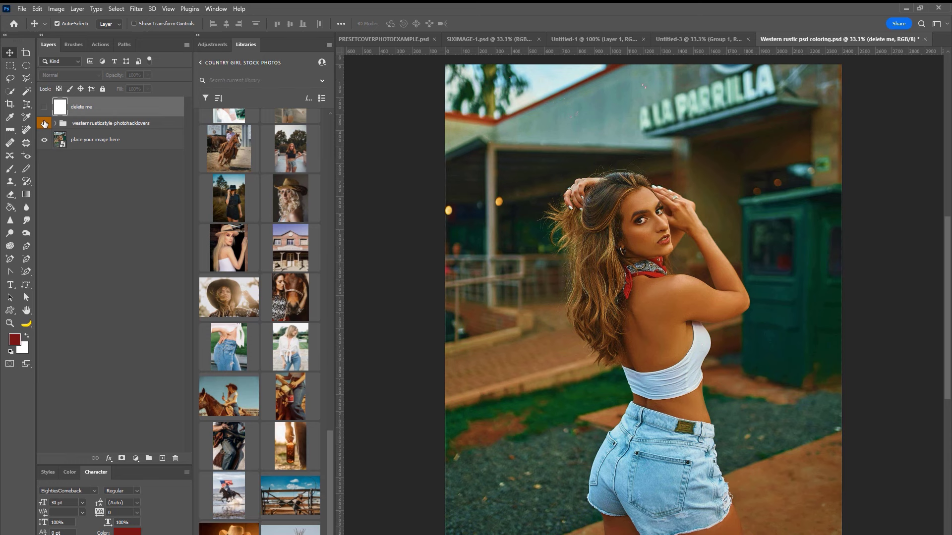
click(44, 124)
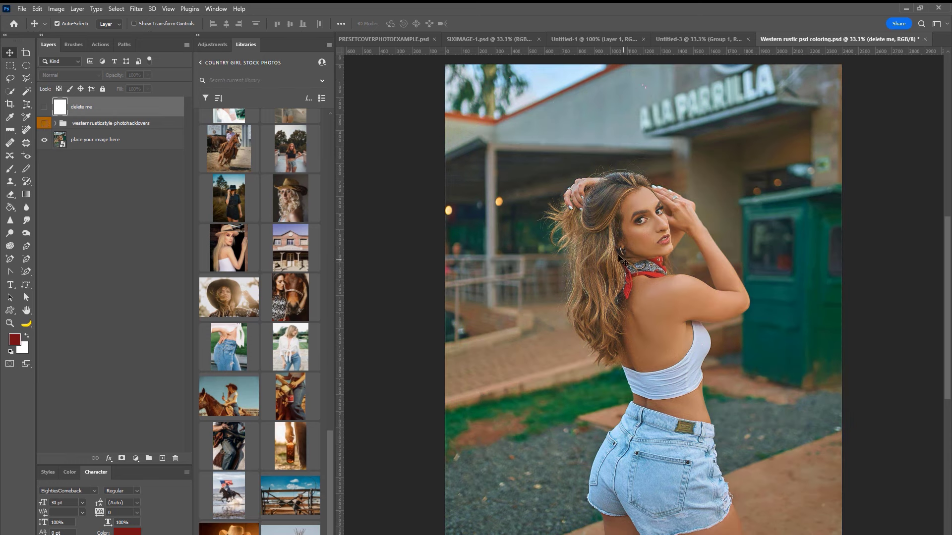
click(44, 123)
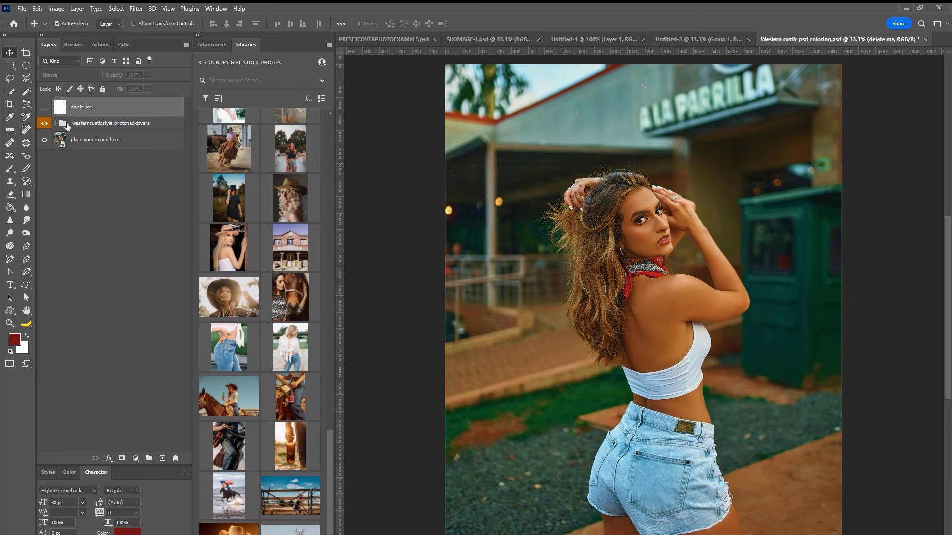
Place the blonde woman in a hat into the placeholder's smart object, slightly enlarged.
click(60, 143)
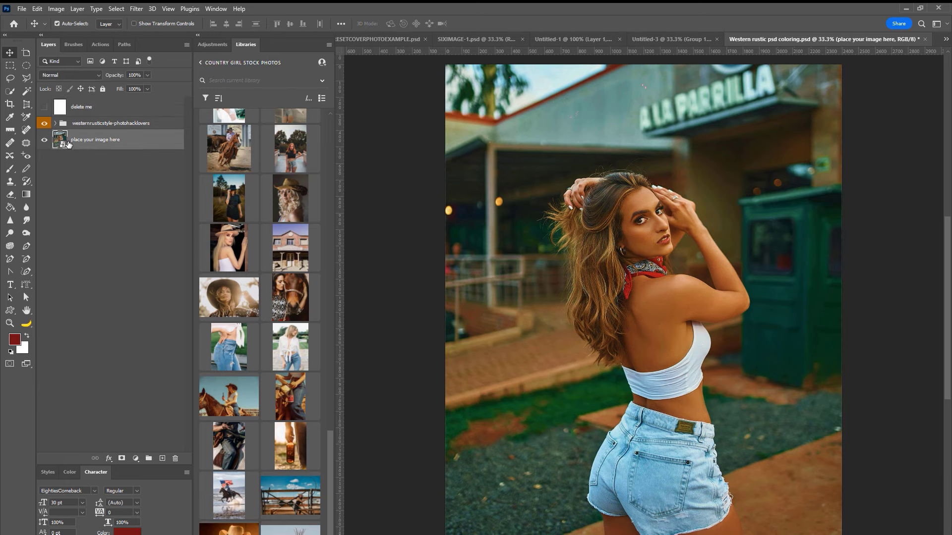
double_click(60, 143)
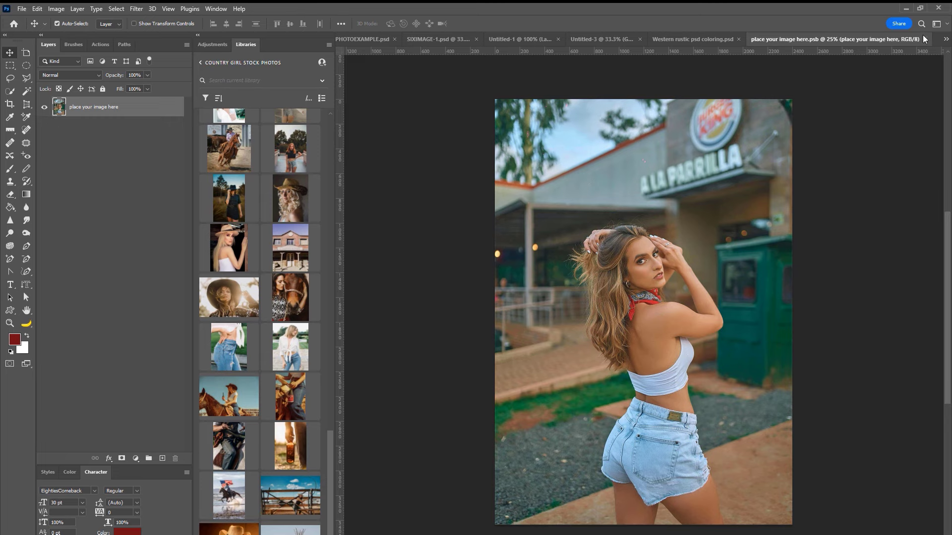
drag(290, 198, 640, 301)
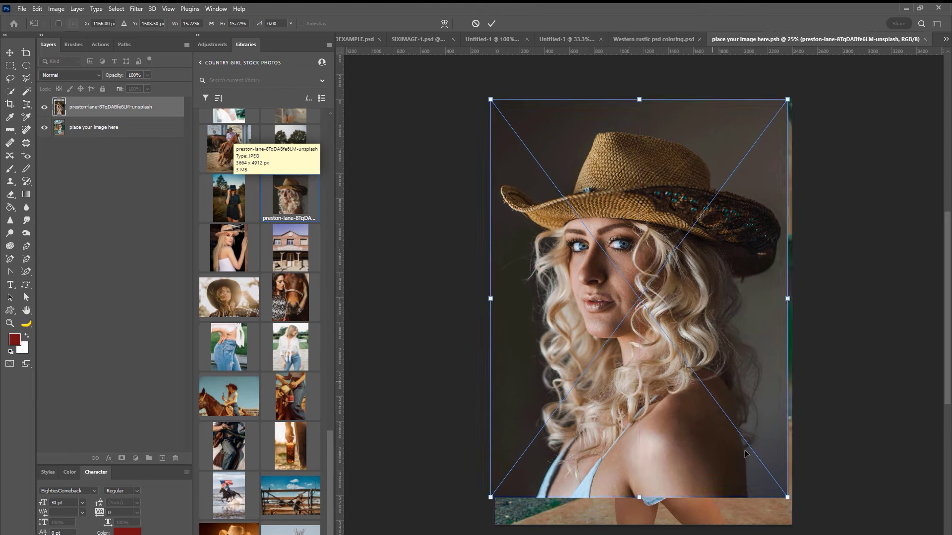
drag(788, 500, 809, 530)
key(Return)
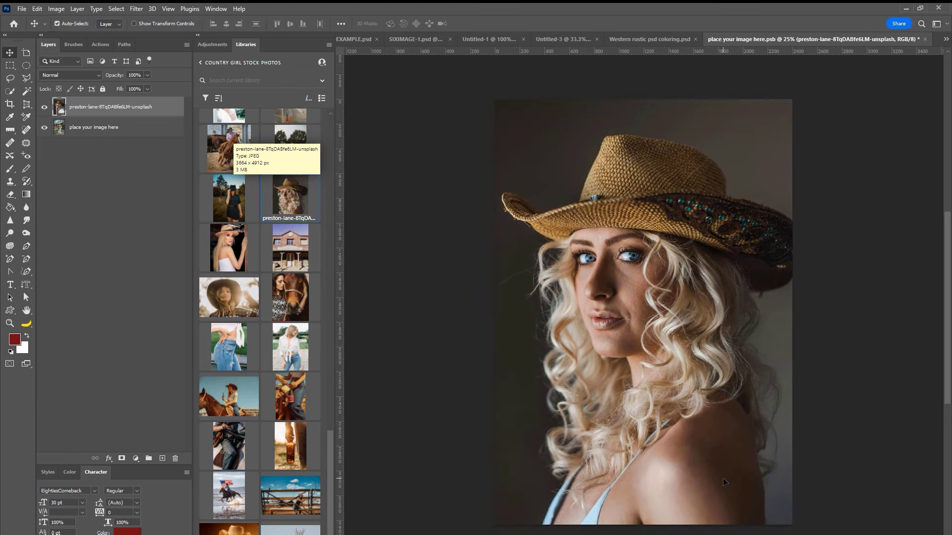
Save the smart object contents, then undo the photo swap in the Western rustic template.
key(ctrl+s)
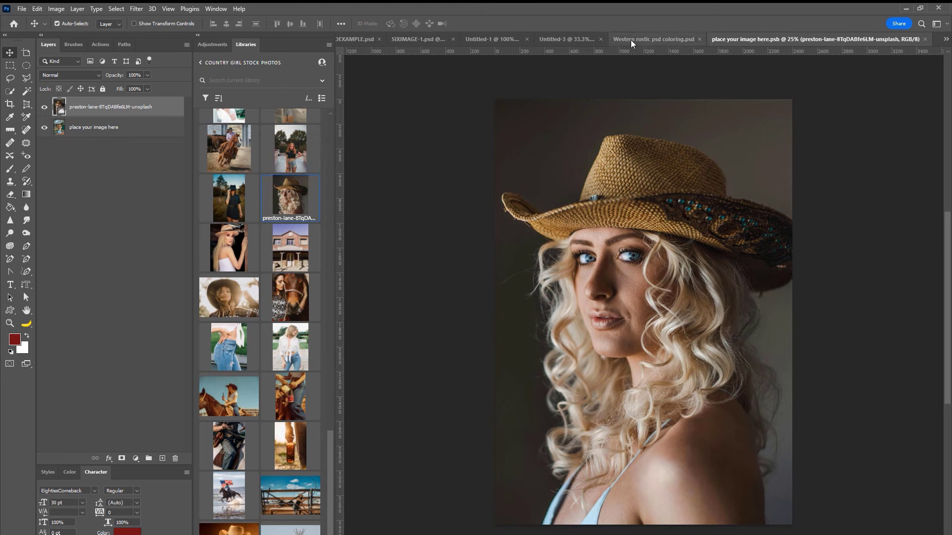
click(630, 40)
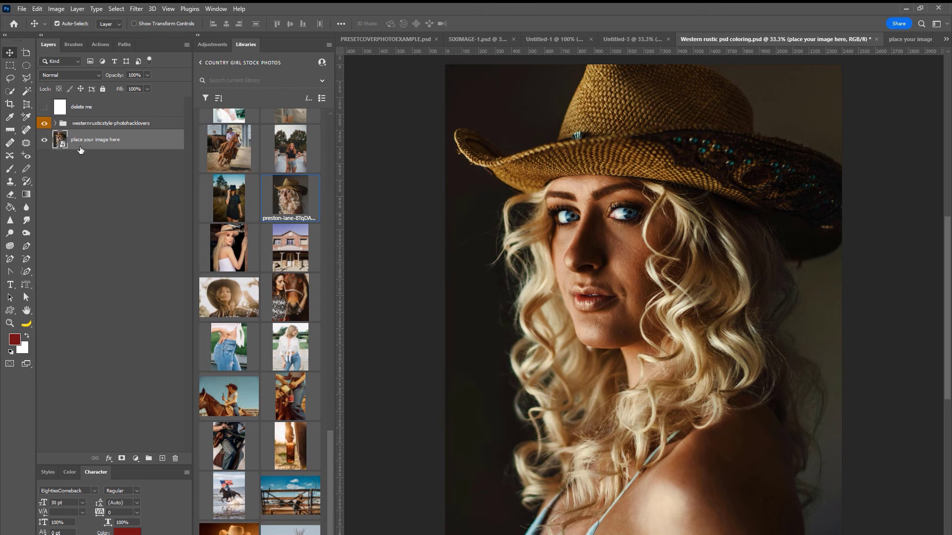
key(ctrl+z)
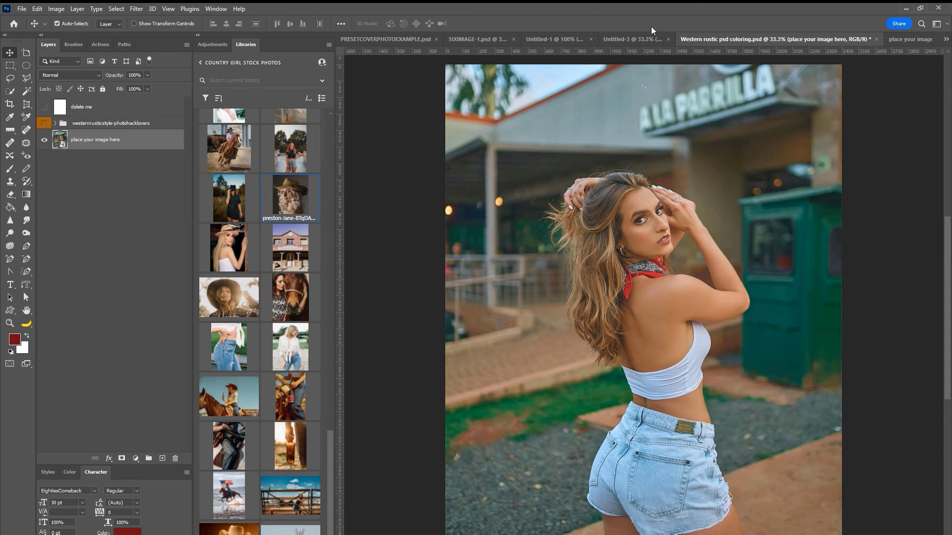
Show the rustic grading and add the blonde hat photo above the placeholder, scaled to cover the canvas.
click(49, 124)
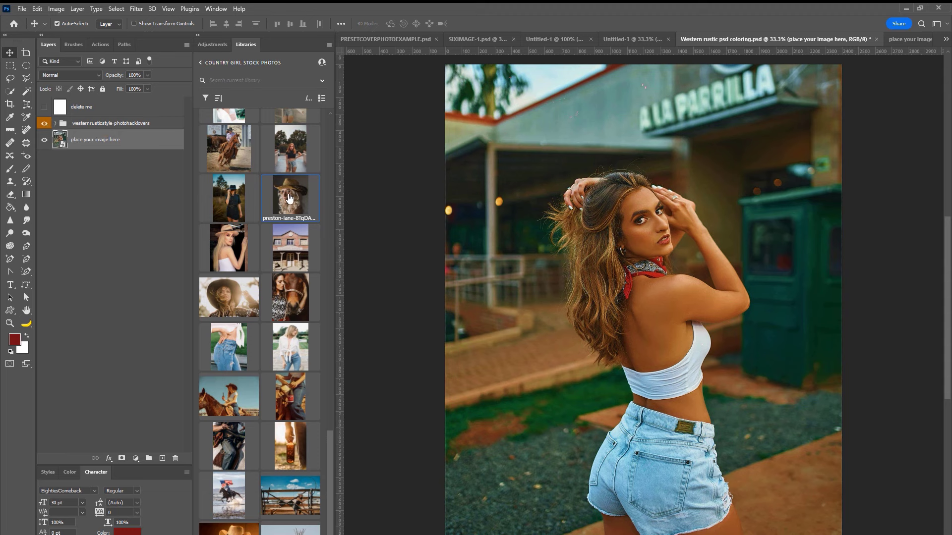
drag(290, 198, 674, 323)
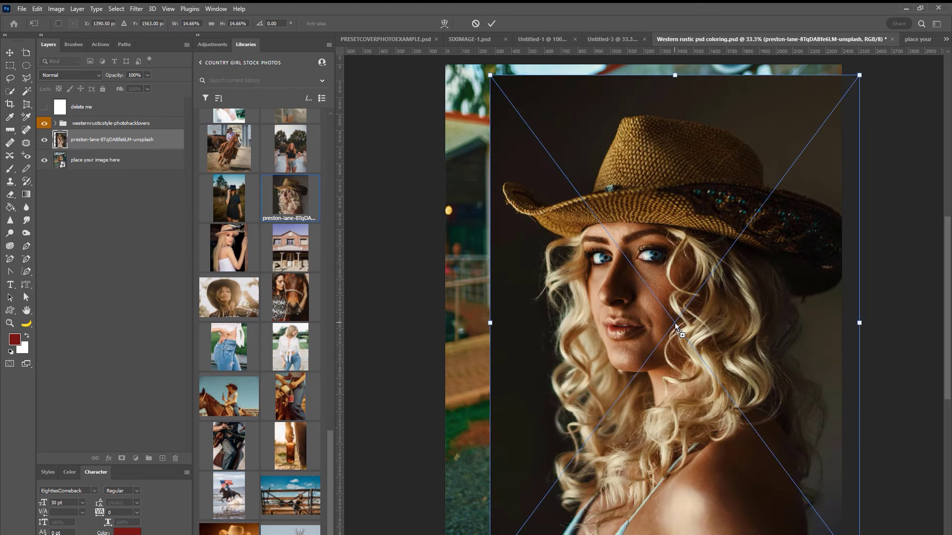
drag(578, 195, 526, 184)
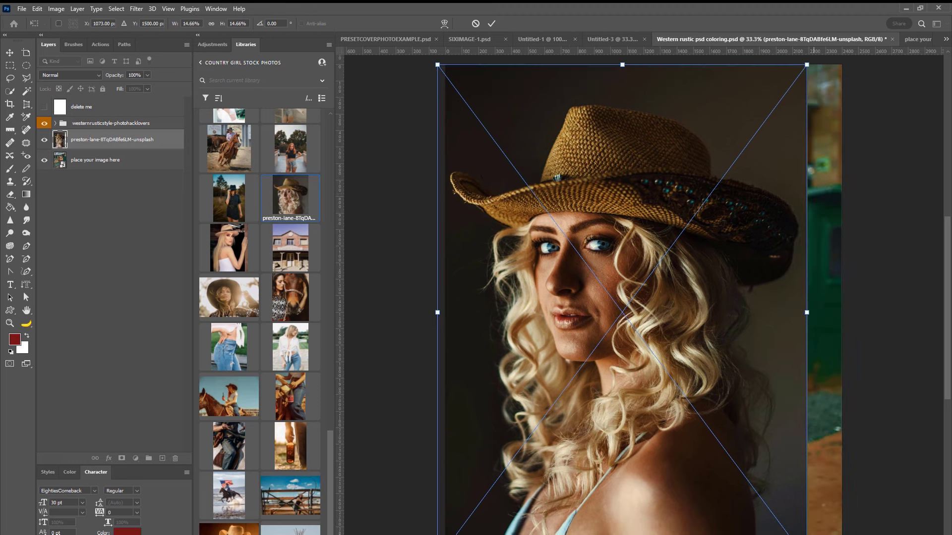
drag(807, 65, 841, 29)
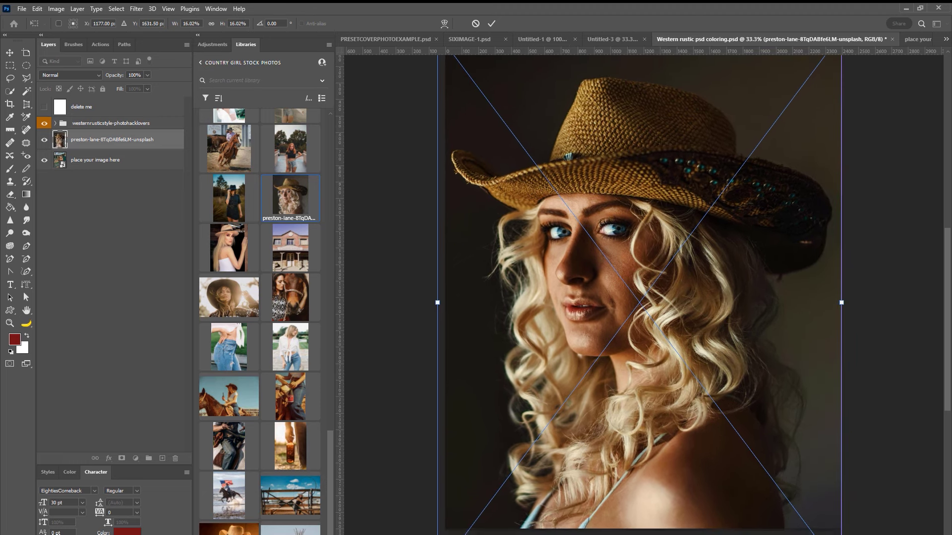
drag(739, 420, 738, 385)
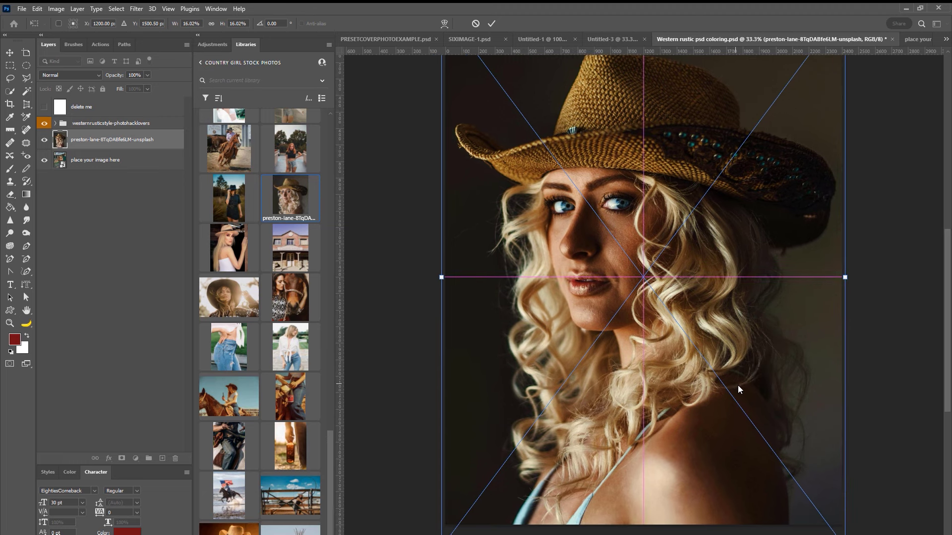
key(Return)
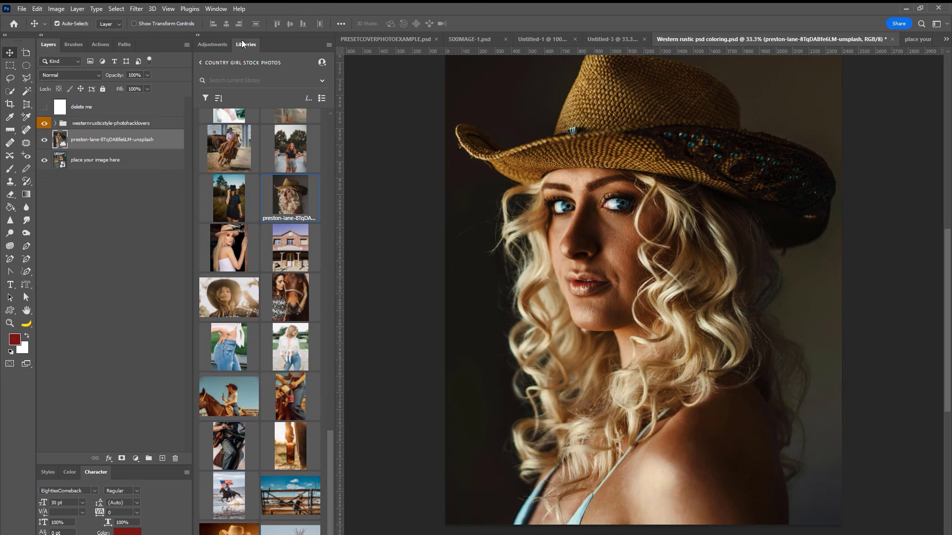
click(216, 10)
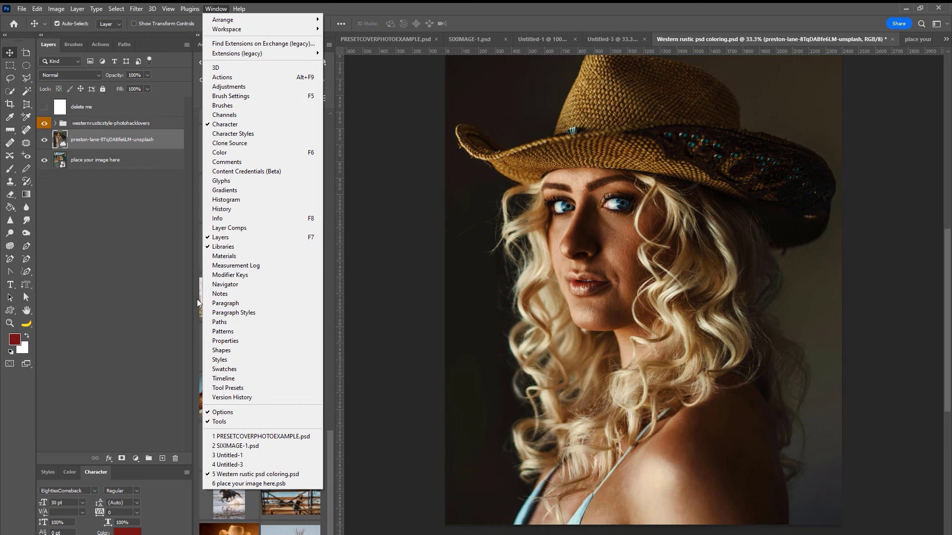
click(151, 272)
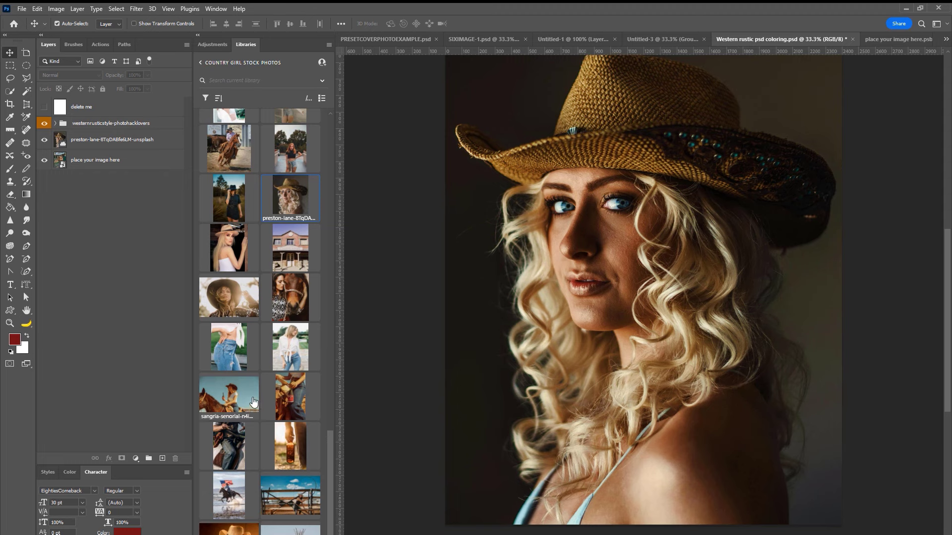
scroll(291, 274, up, 10)
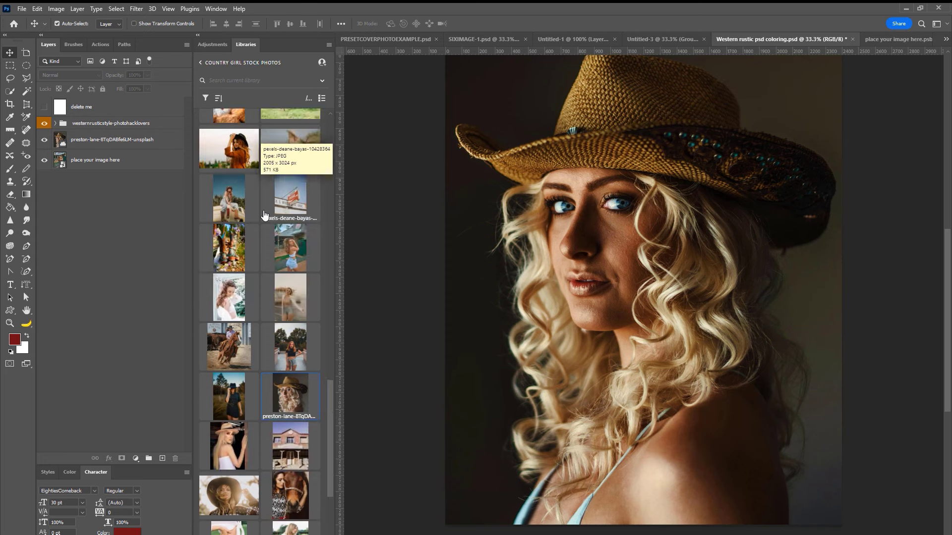
scroll(240, 167, up, 2)
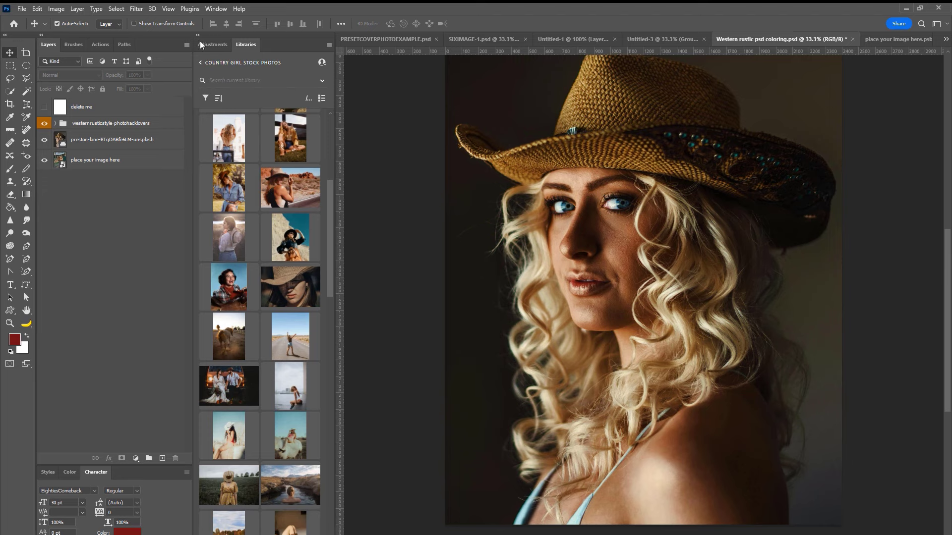
click(216, 8)
mouse_move(242, 11)
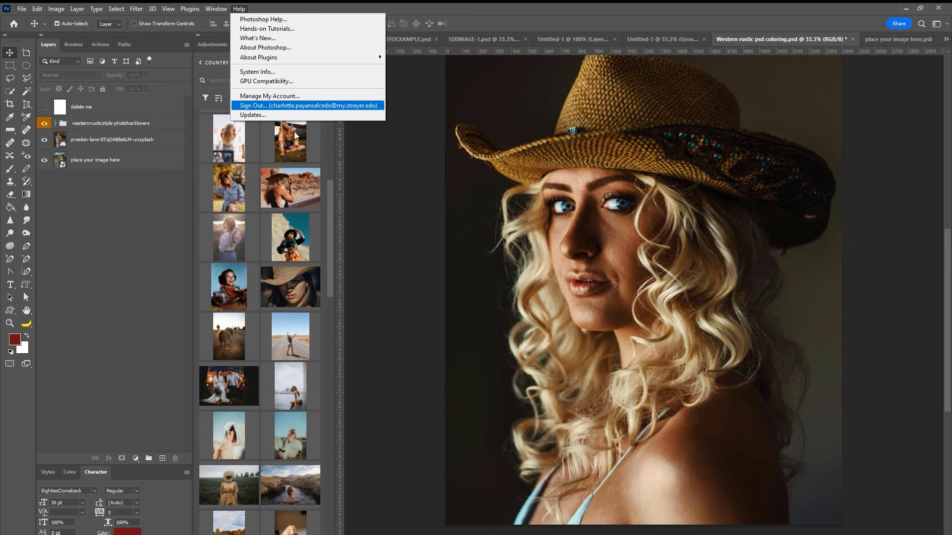
click(245, 446)
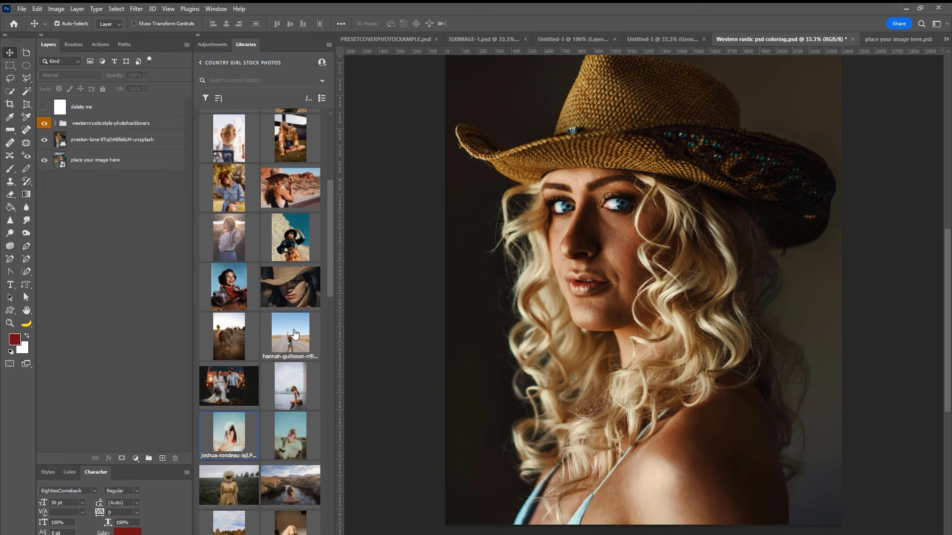
Place the road photo from the library and position its layer above the portrait.
drag(288, 336, 580, 312)
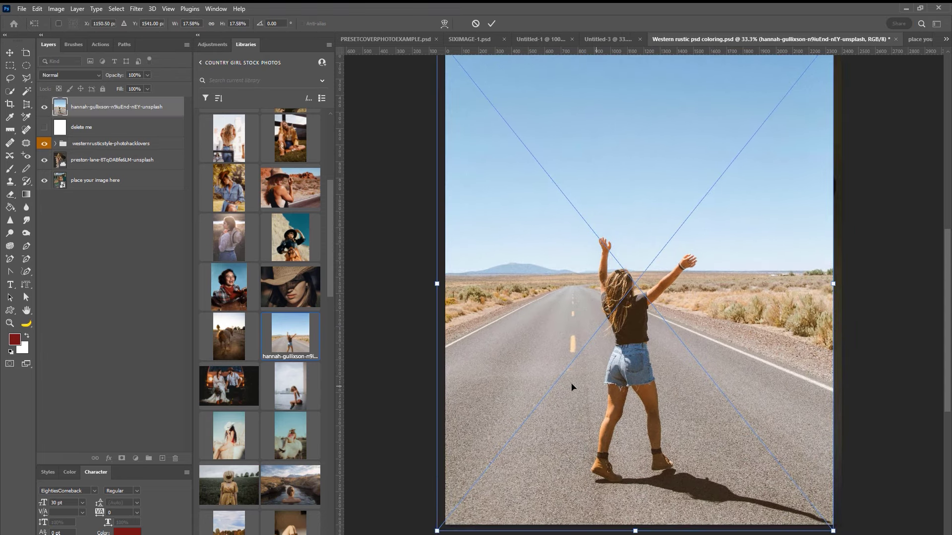
key(Return)
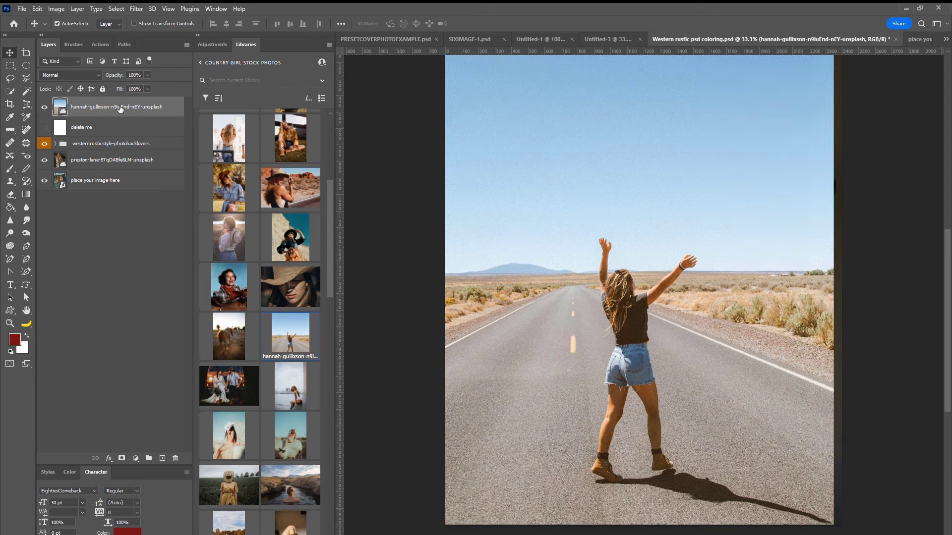
drag(120, 109, 122, 214)
drag(96, 183, 109, 137)
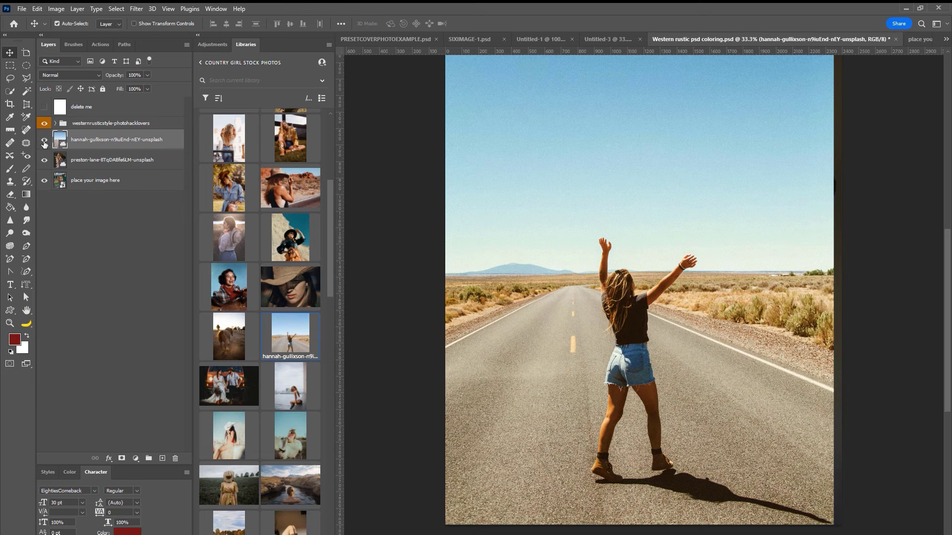
Compare the westernrusticstyle grading on and off, then rasterize the road photo layer.
click(45, 125)
click(44, 124)
right_click(105, 138)
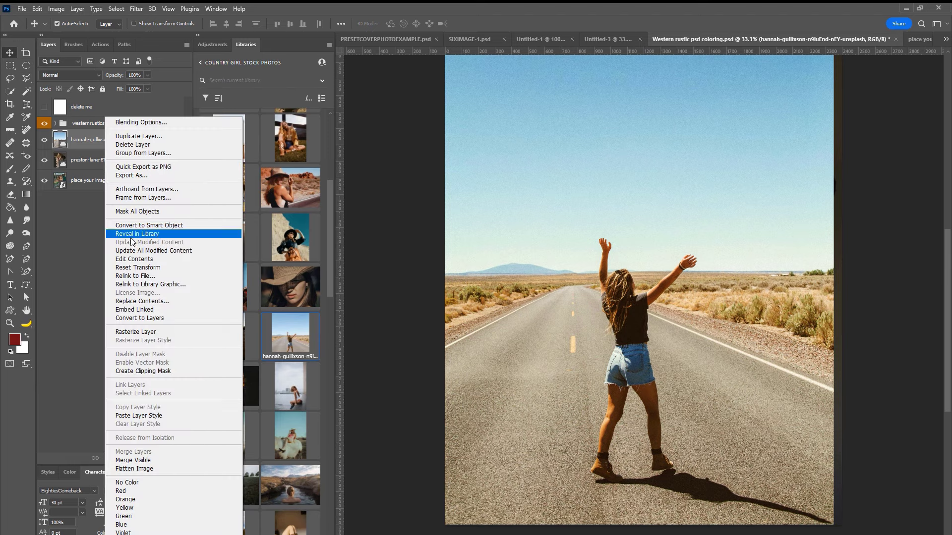
click(138, 331)
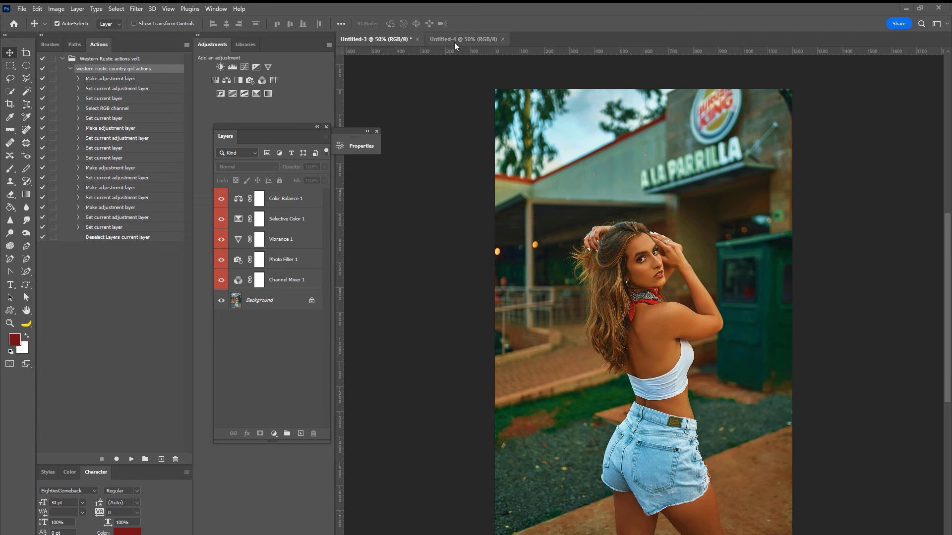
Discard Untitled-3 unsaved, check Untitled-4's 1200 x 1800 px image size, and minimize Photoshop.
click(417, 39)
click(472, 218)
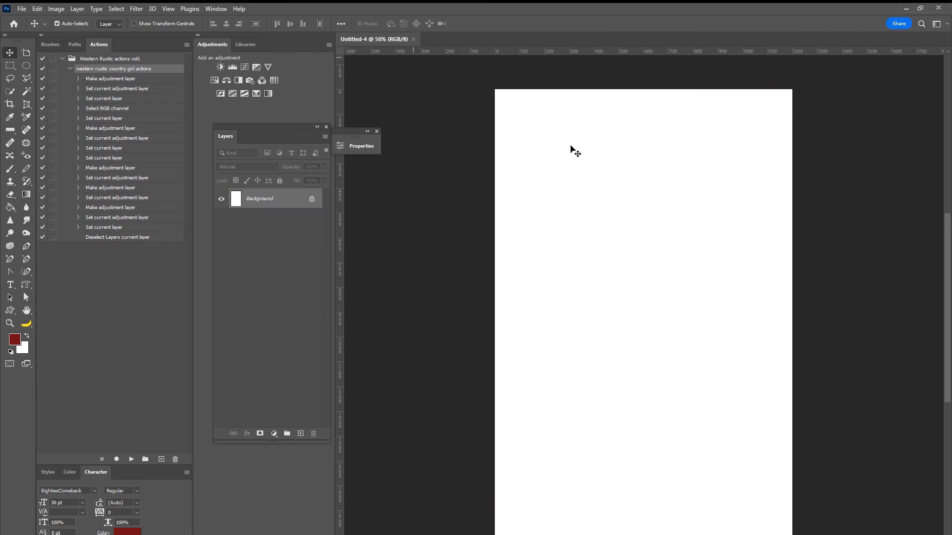
click(56, 8)
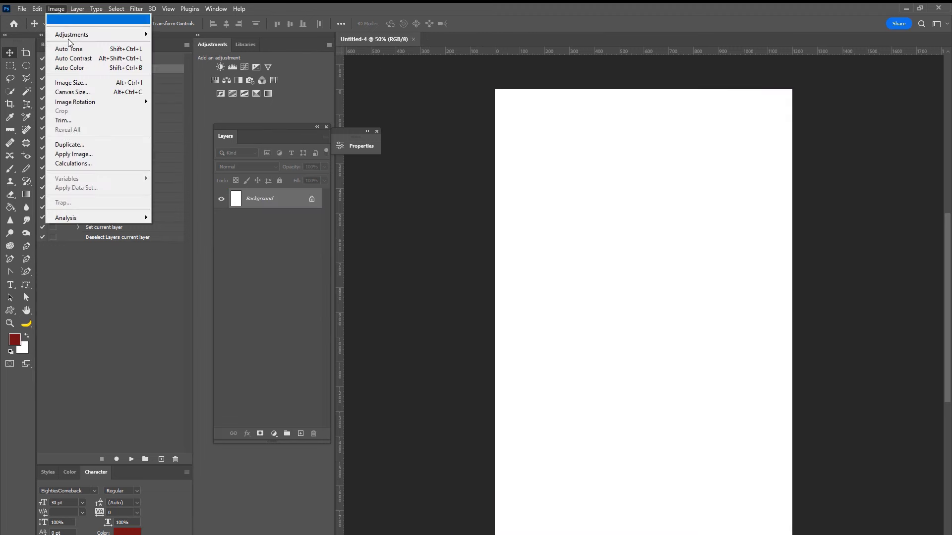
click(69, 82)
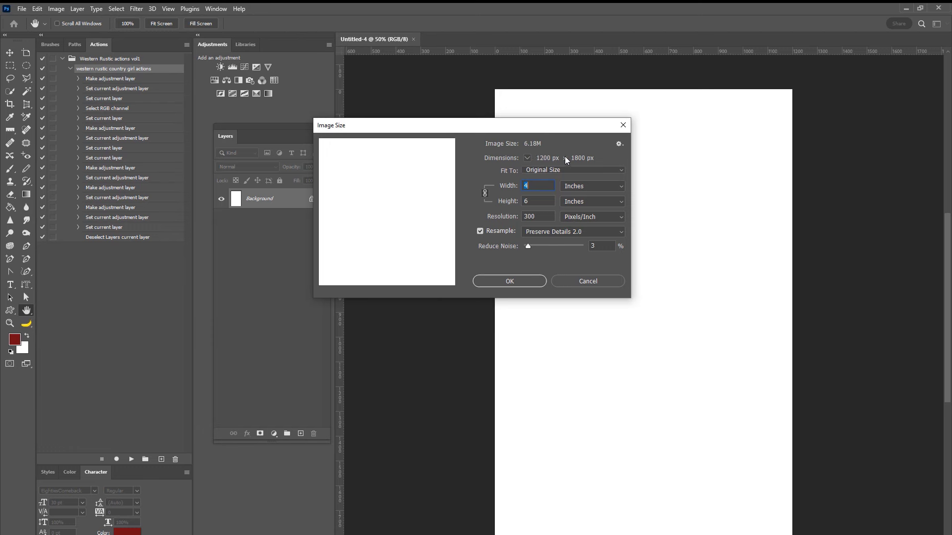
click(623, 125)
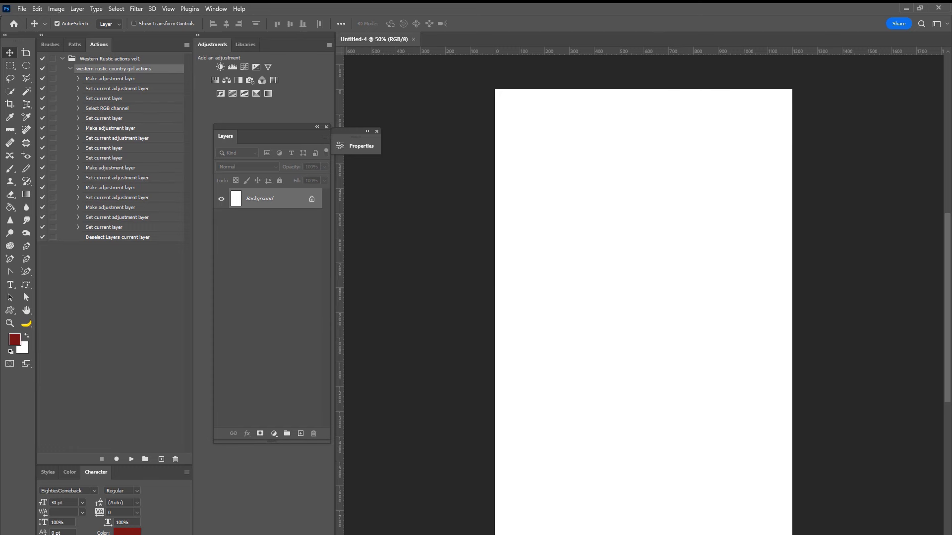
click(906, 9)
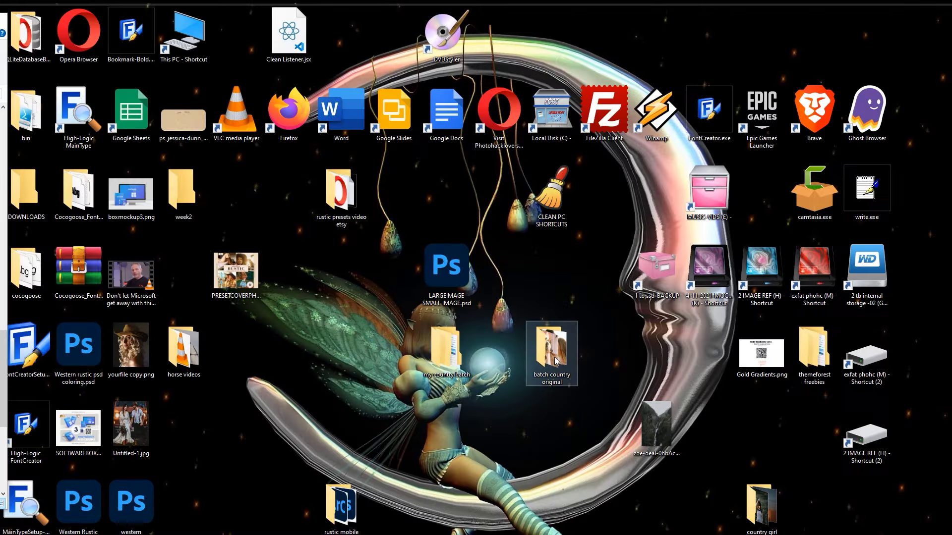
Delete the JPEG subfolder from the my country batch folder.
double_click(440, 361)
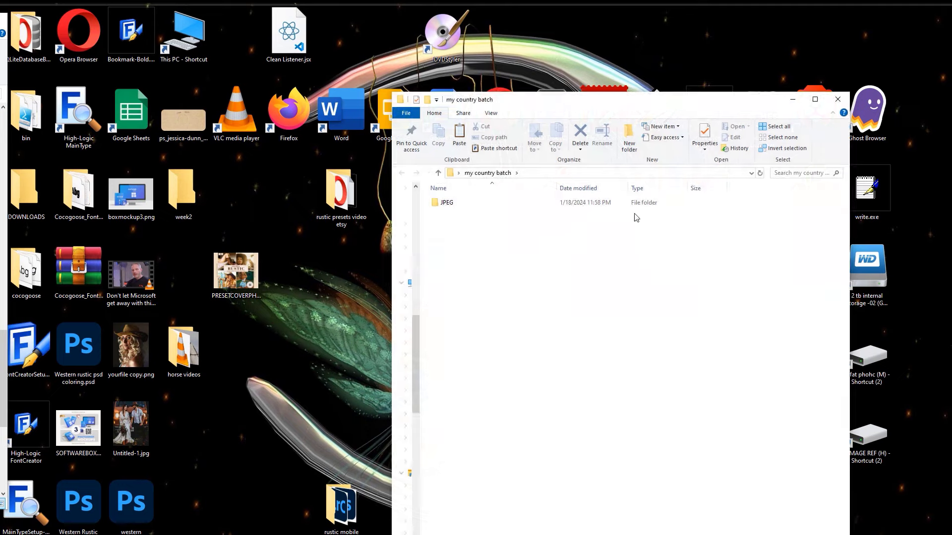
click(458, 205)
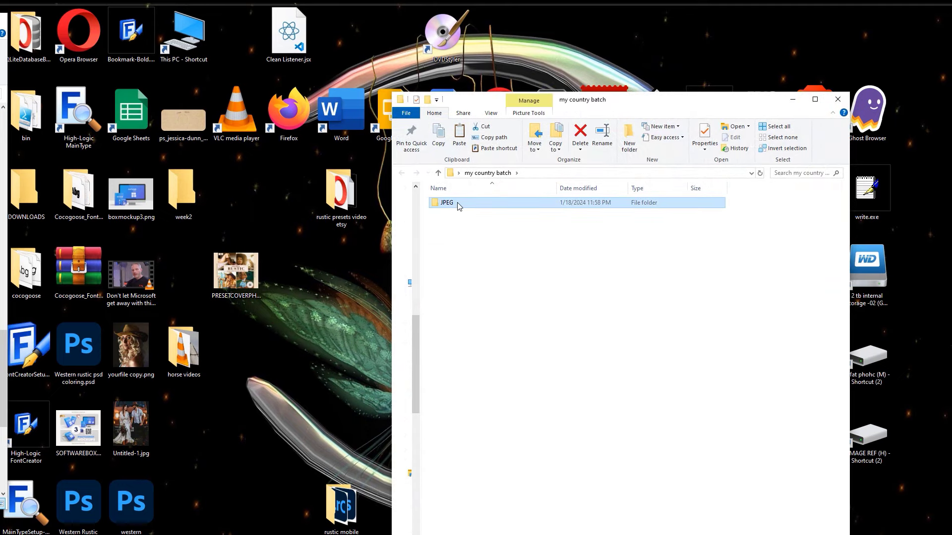
key(Delete)
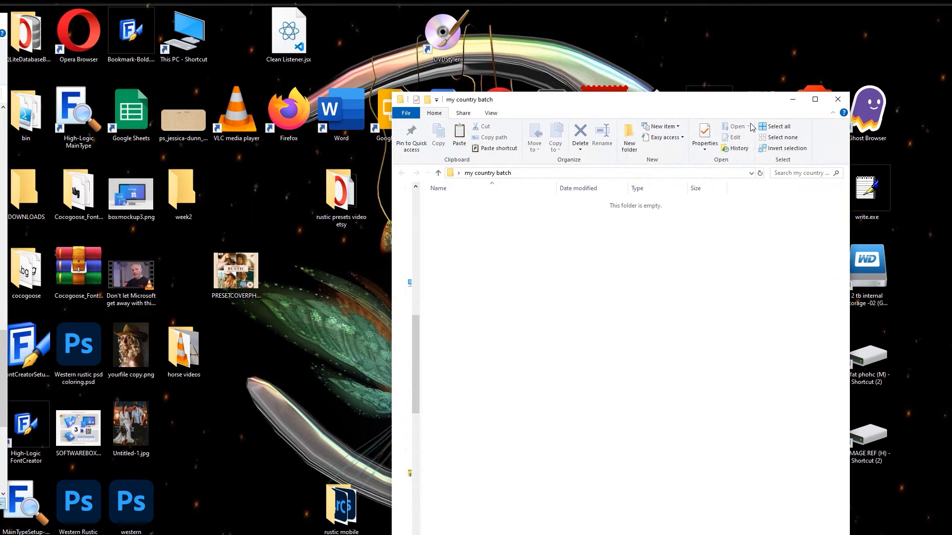
click(838, 99)
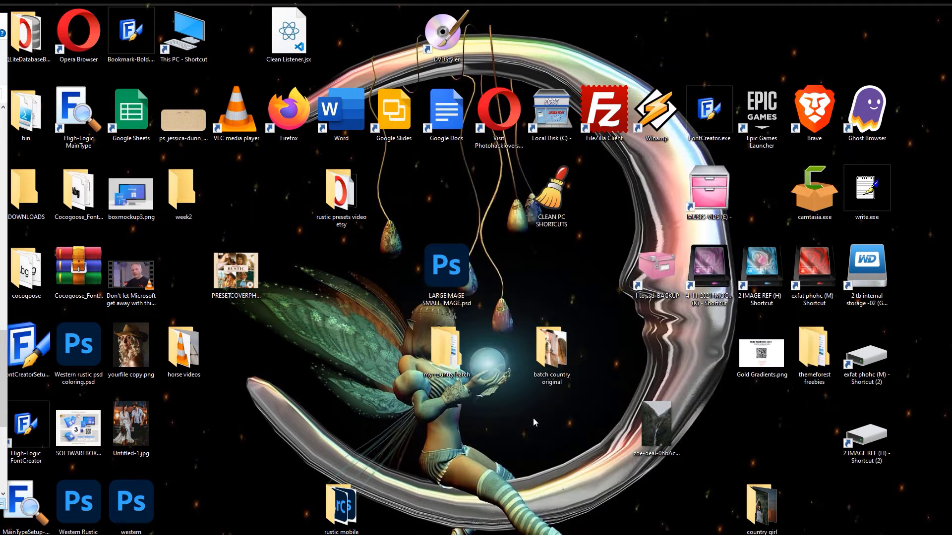
Confirm the batch country original folder holds eight photos.
double_click(570, 337)
drag(840, 273, 413, 211)
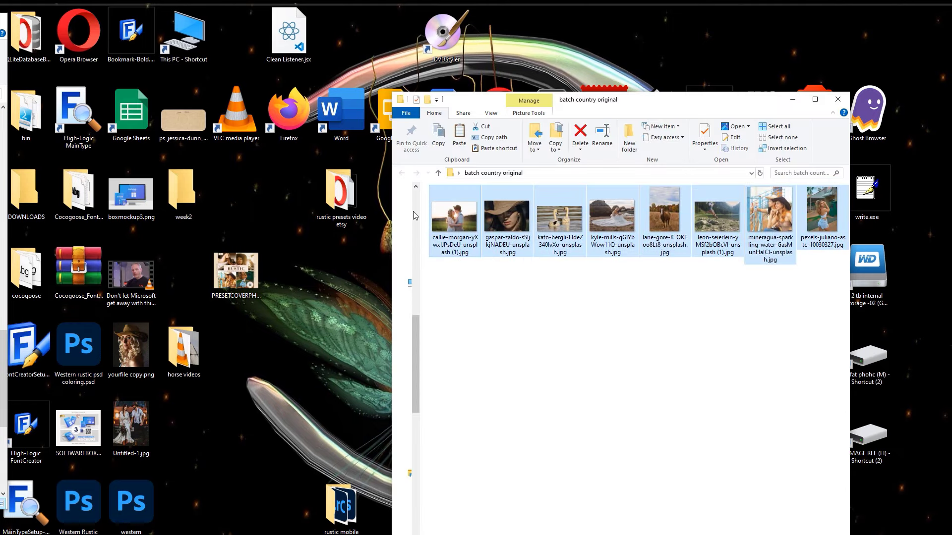
click(837, 101)
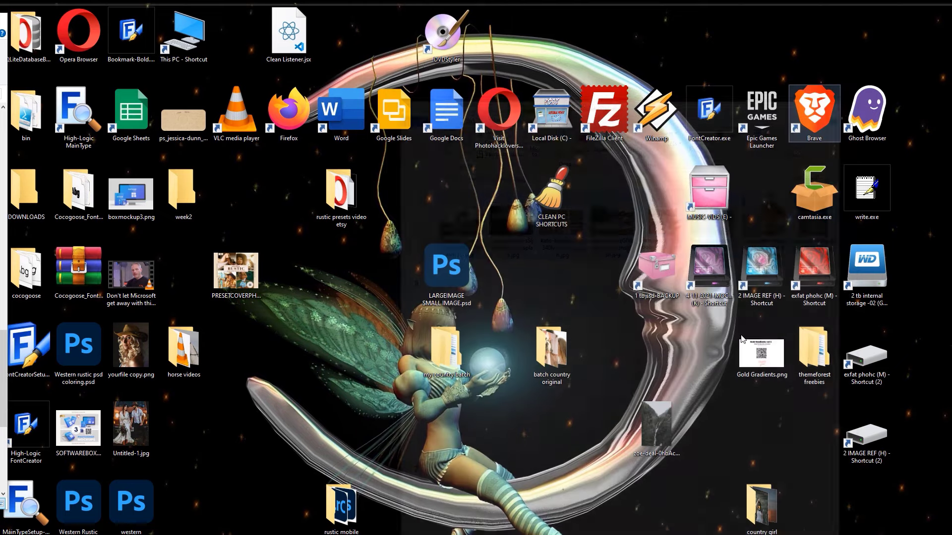
Return to Photoshop and launch File > Scripts > Image Processor.
key(alt+Tab)
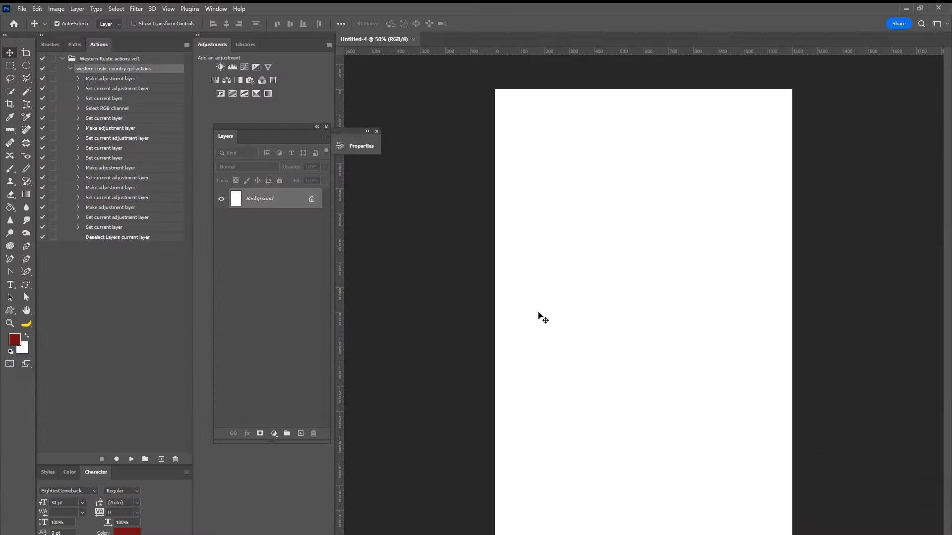
click(22, 9)
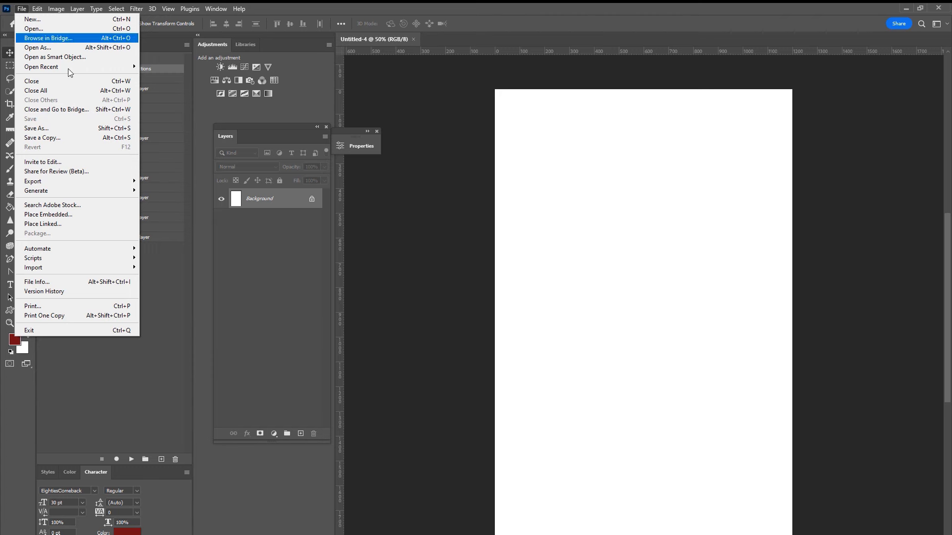
mouse_move(96, 260)
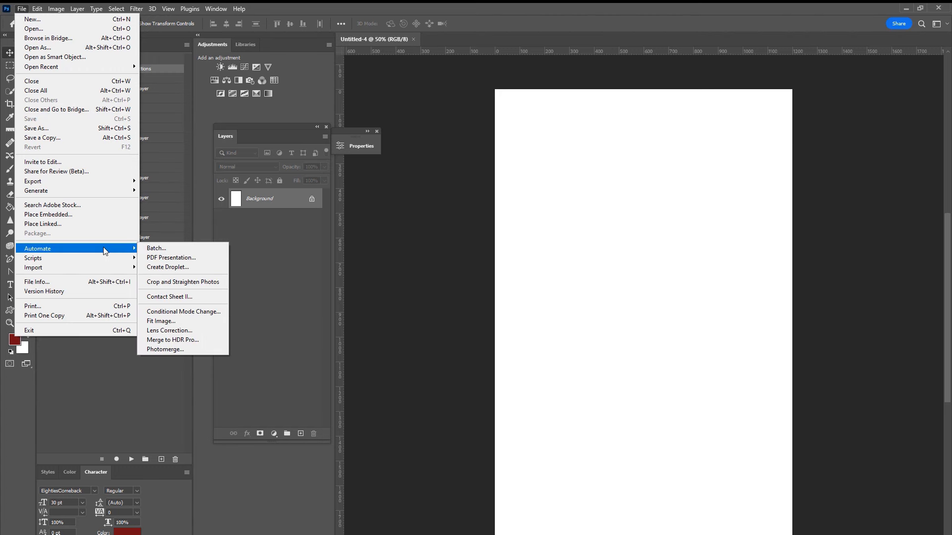
click(196, 259)
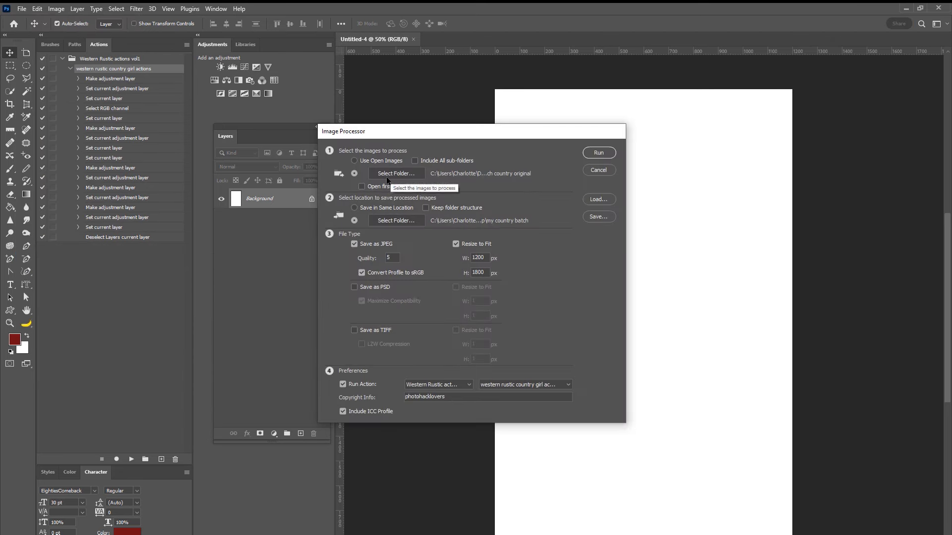
click(388, 174)
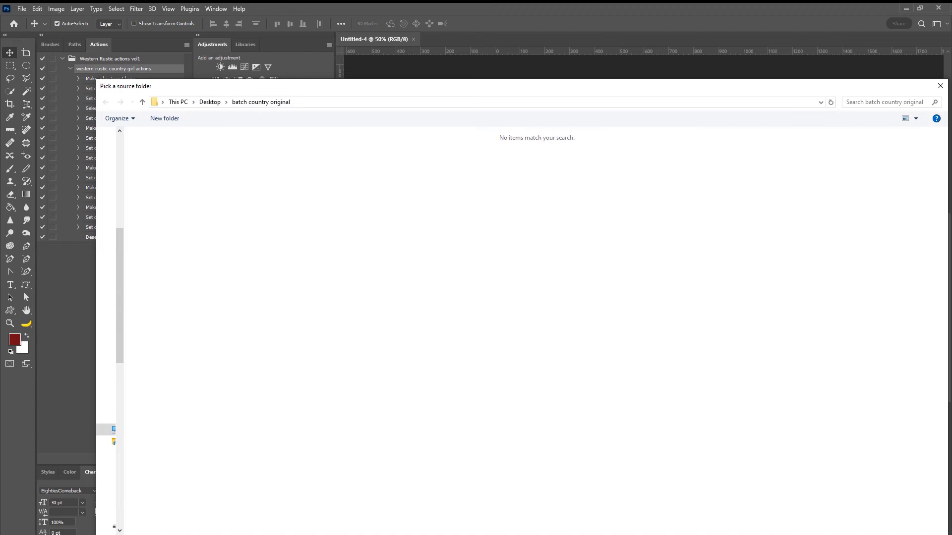
click(211, 102)
scroll(584, 369, down, 3)
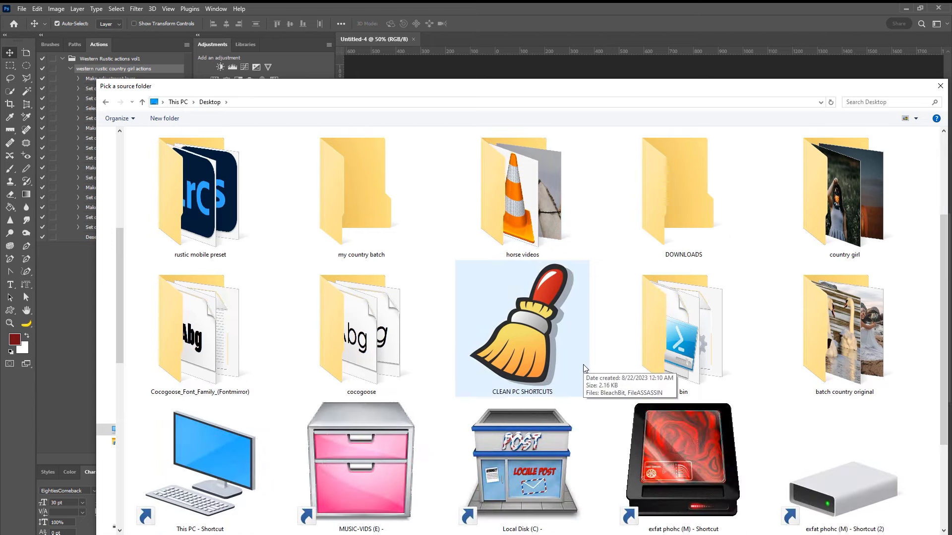
scroll(584, 369, down, 3)
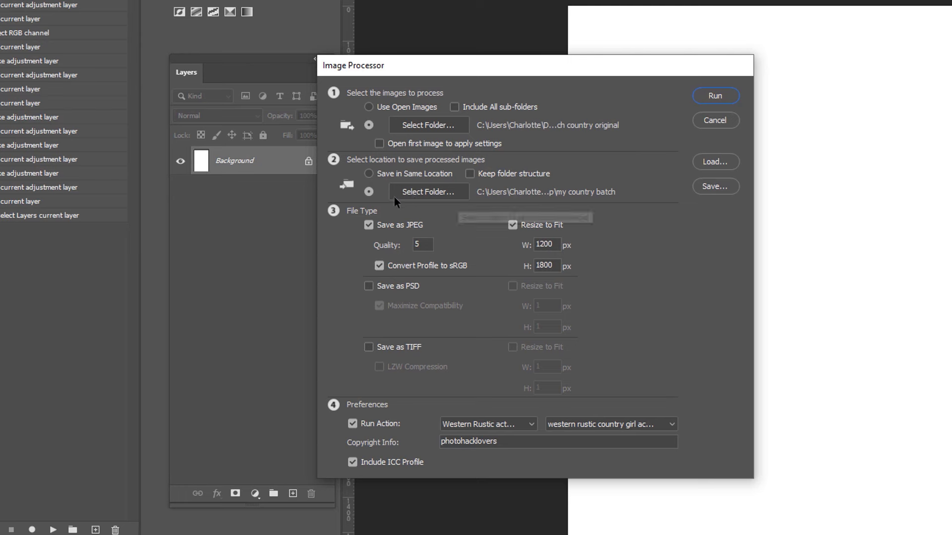
click(368, 226)
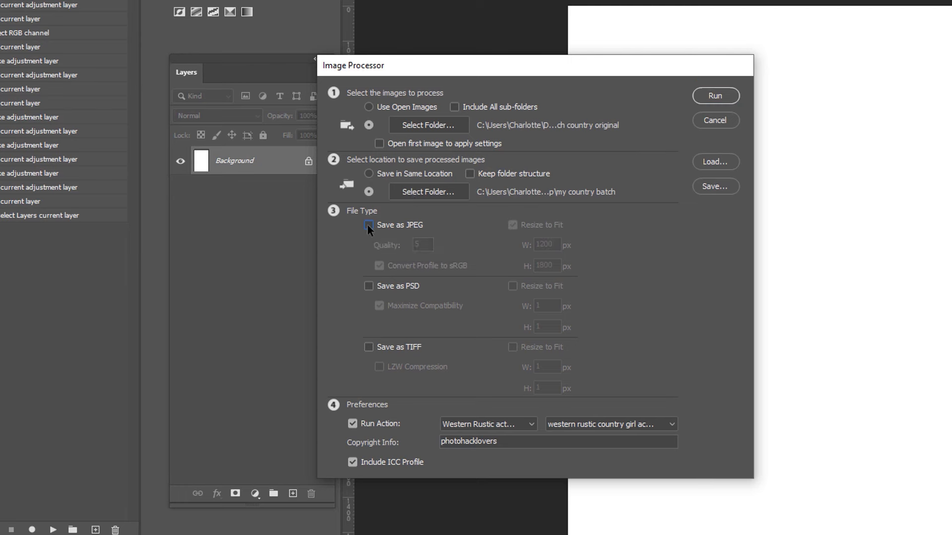
click(368, 225)
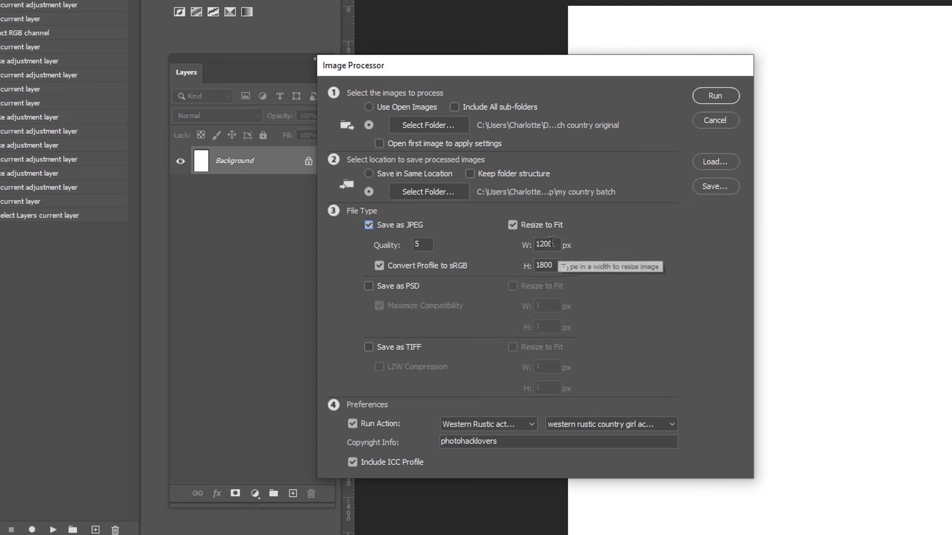
Confirm width 1200 and the Western Rustic actions vol1 / western rustic country girl action, then run.
drag(552, 243, 534, 237)
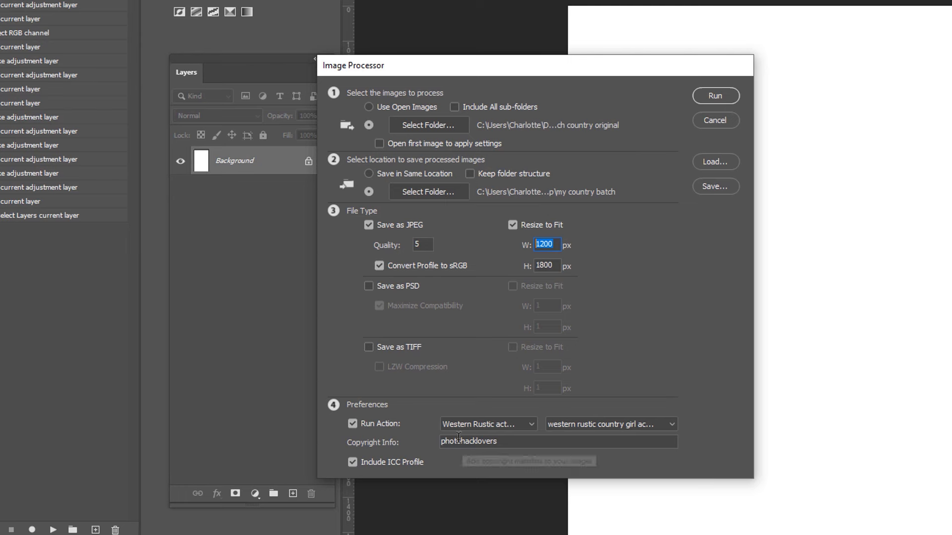
click(515, 422)
click(524, 422)
click(526, 422)
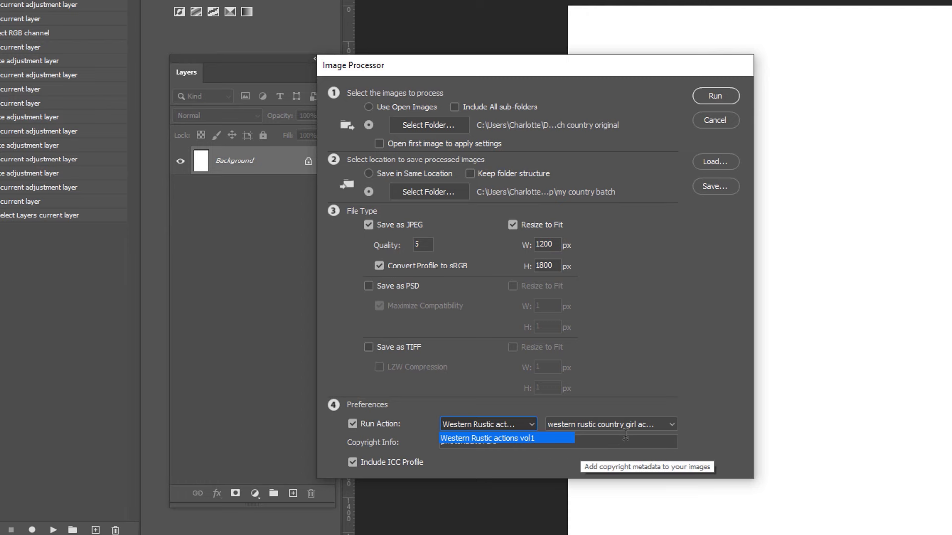
click(639, 426)
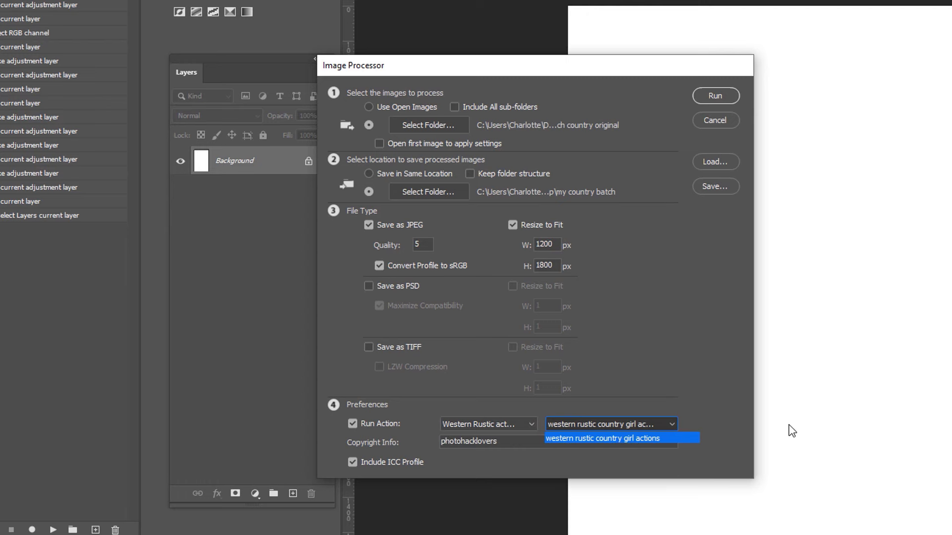
click(712, 368)
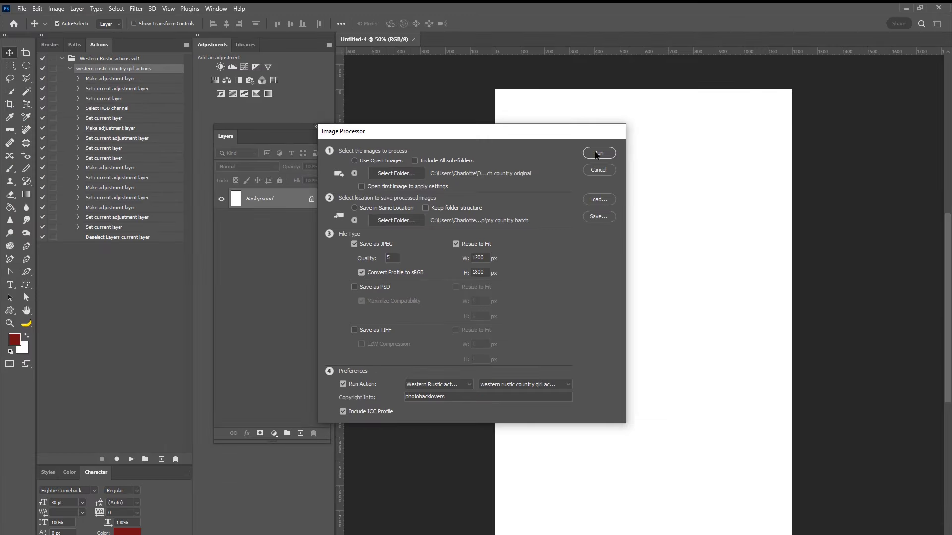
click(598, 154)
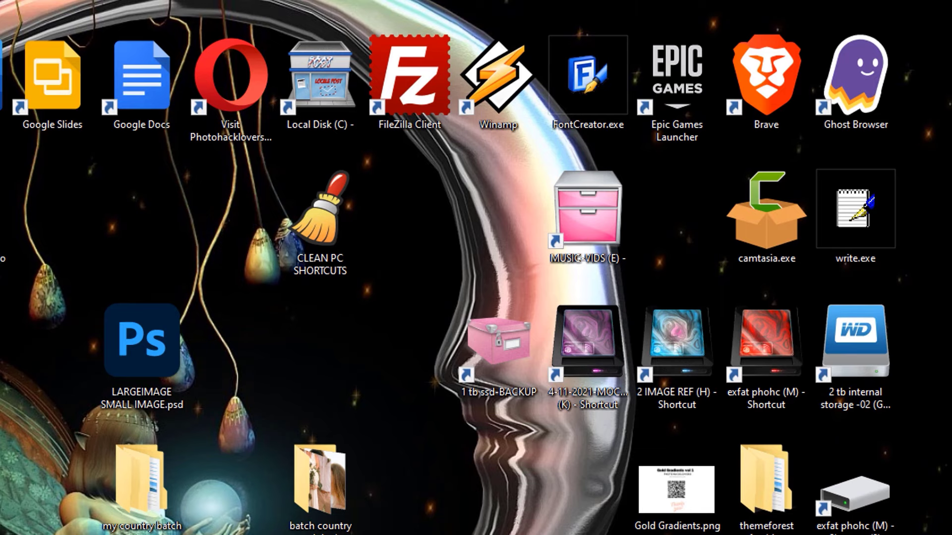
Browse the eight processed JPEGs in my country batch, then open the first batch country original photo.
double_click(141, 483)
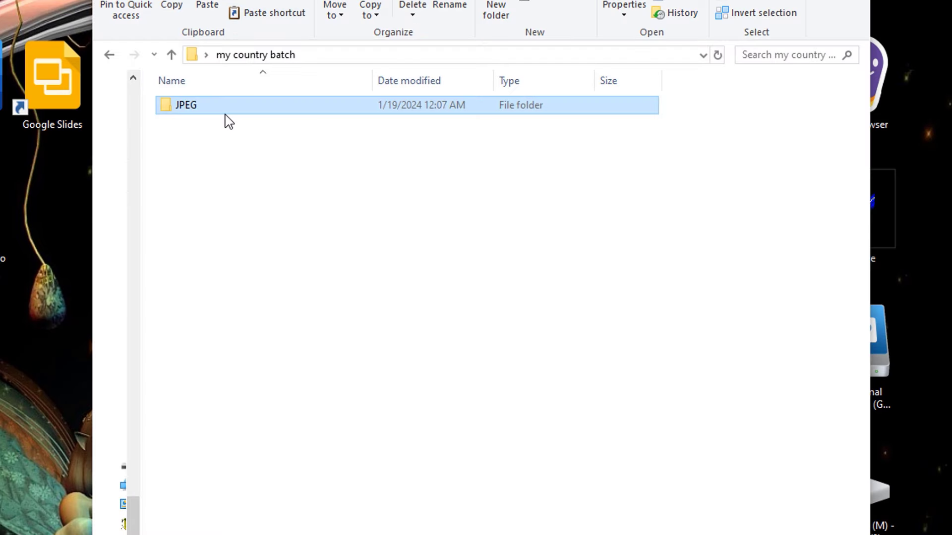
double_click(226, 113)
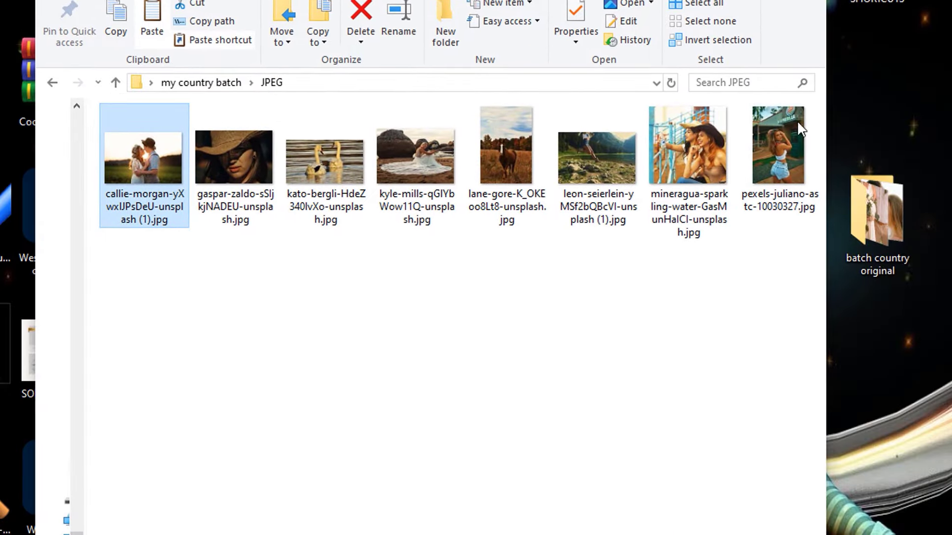
double_click(885, 243)
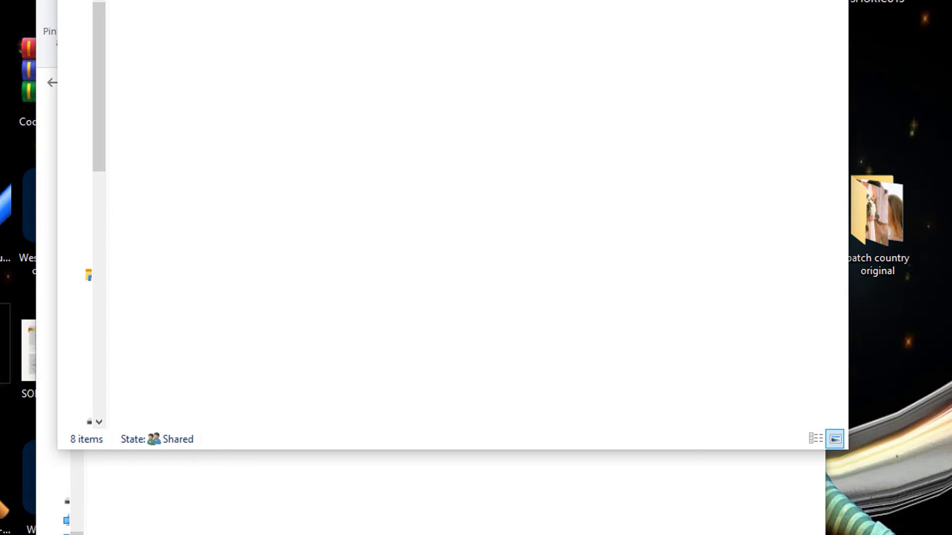
double_click(38, 133)
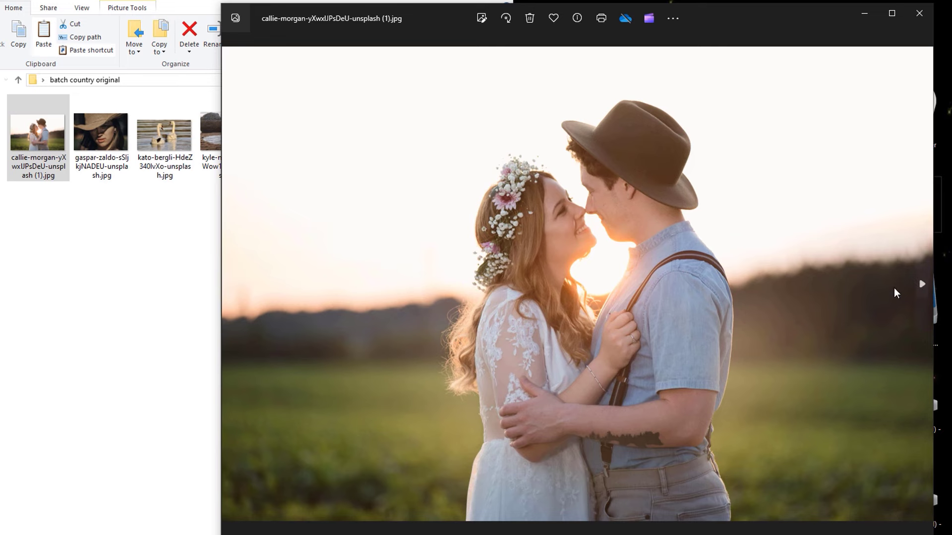
Page forward through six more original photos, then close Microsoft Photos to return to the JPEG folder.
click(923, 285)
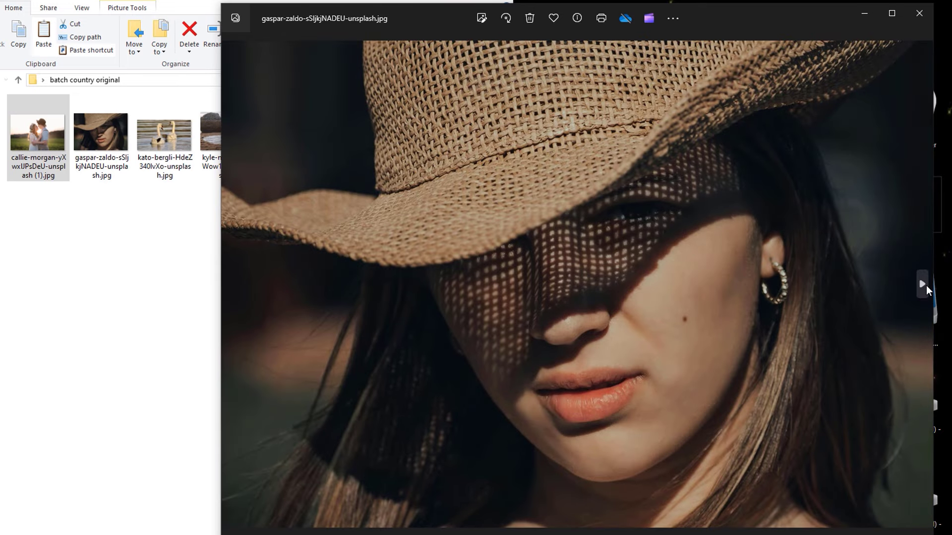
click(925, 286)
click(925, 286)
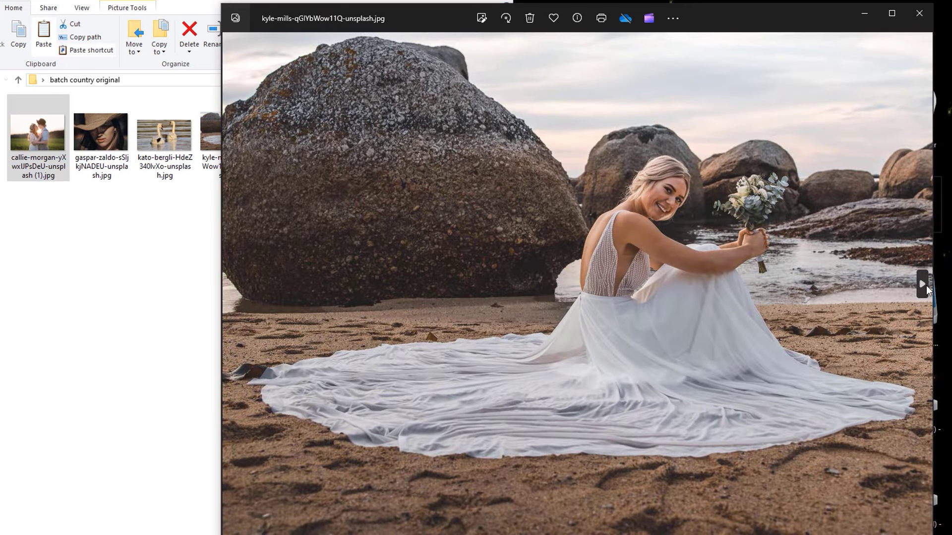
click(923, 285)
click(923, 285)
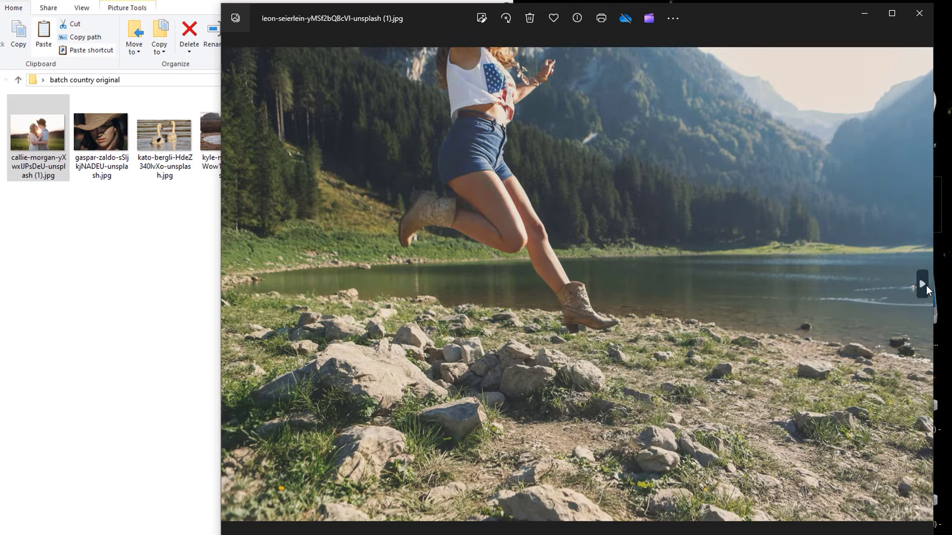
click(923, 285)
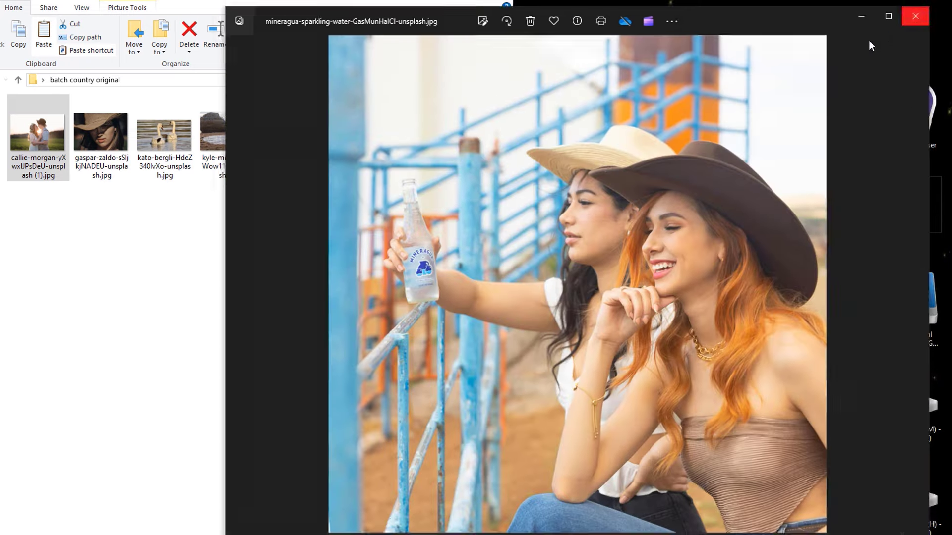
click(919, 13)
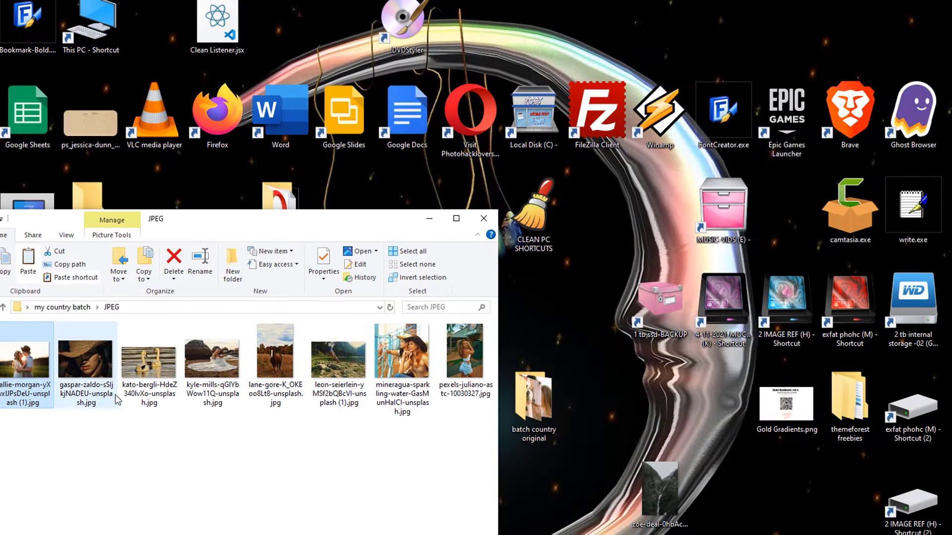
Open the last processed JPEG and step backward through the rustic-graded photos to the sunset couple.
click(464, 355)
click(523, 396)
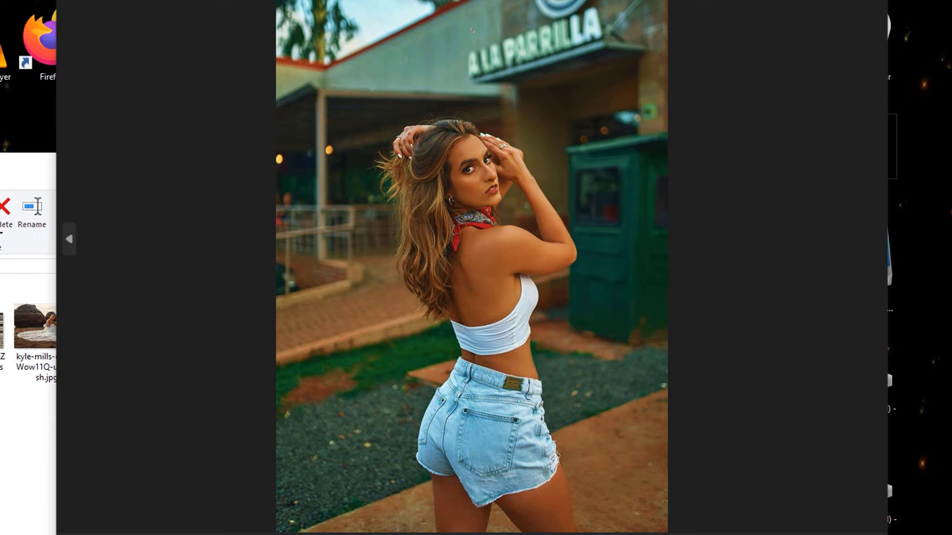
click(69, 239)
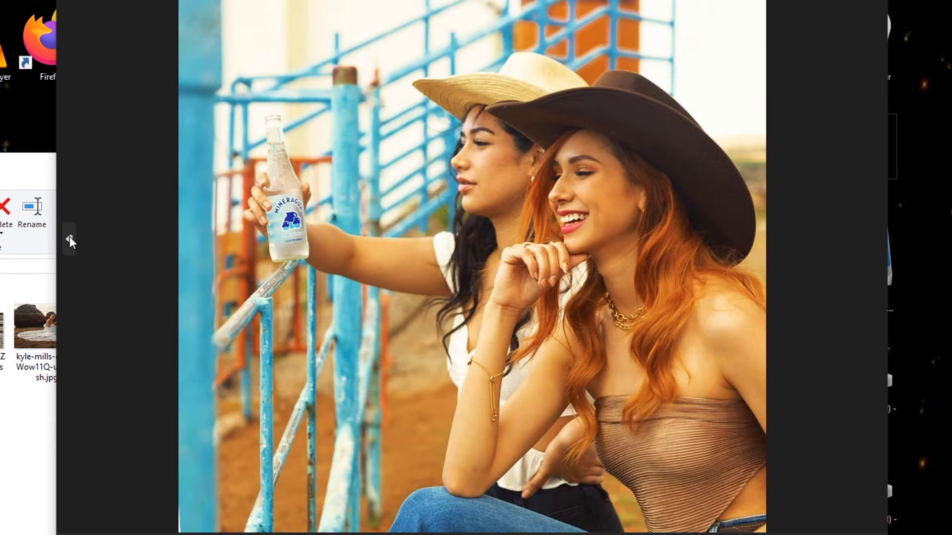
click(70, 239)
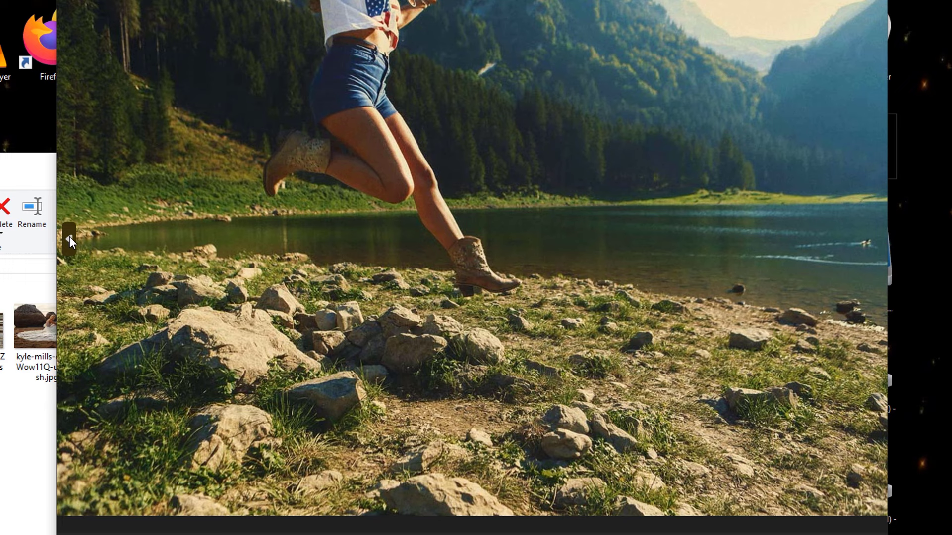
click(69, 240)
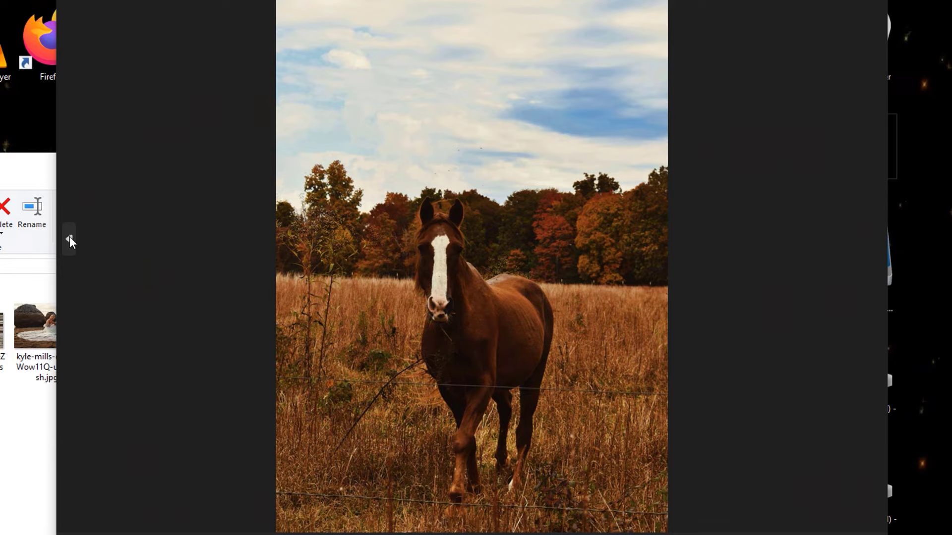
click(69, 242)
click(69, 240)
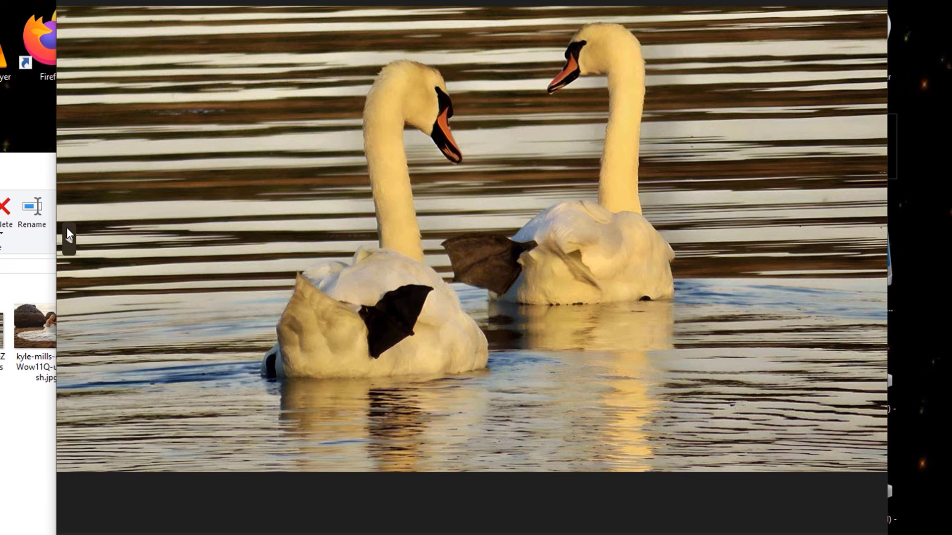
click(67, 229)
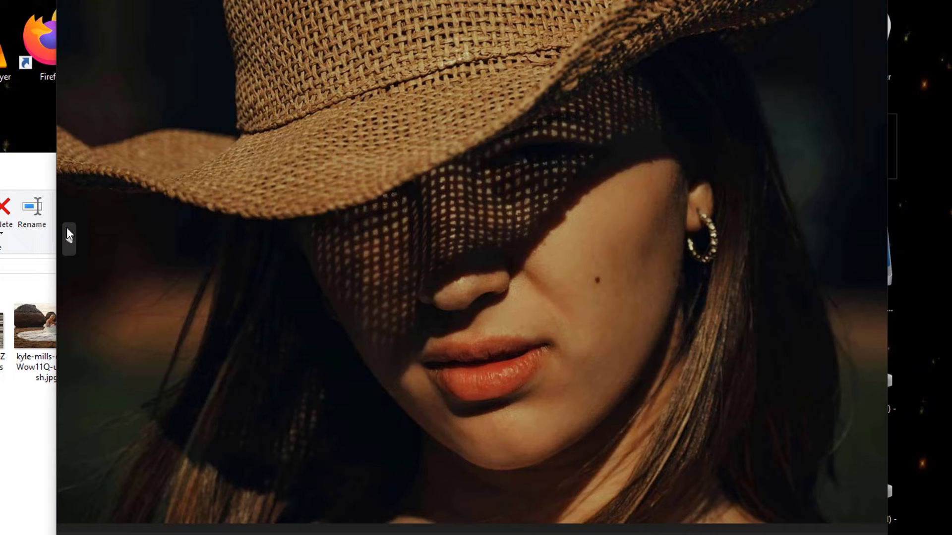
click(68, 230)
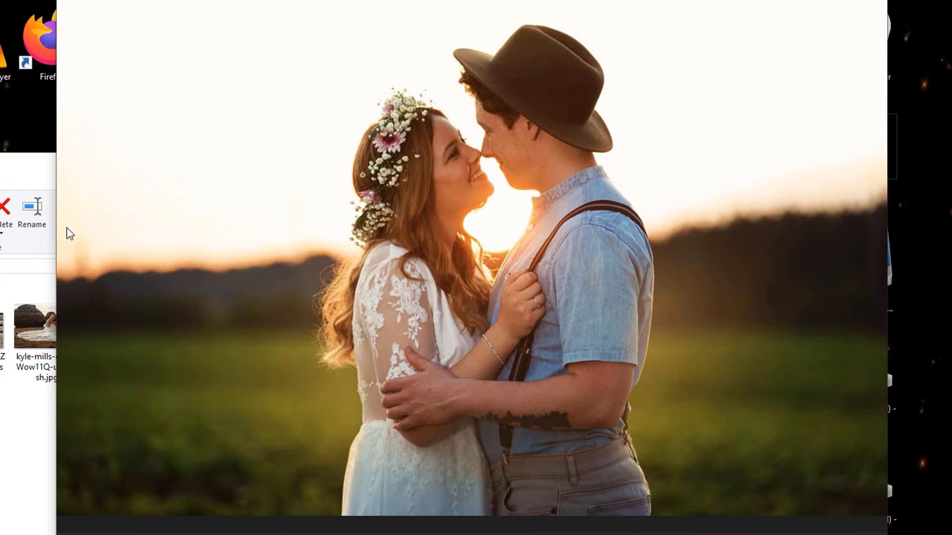